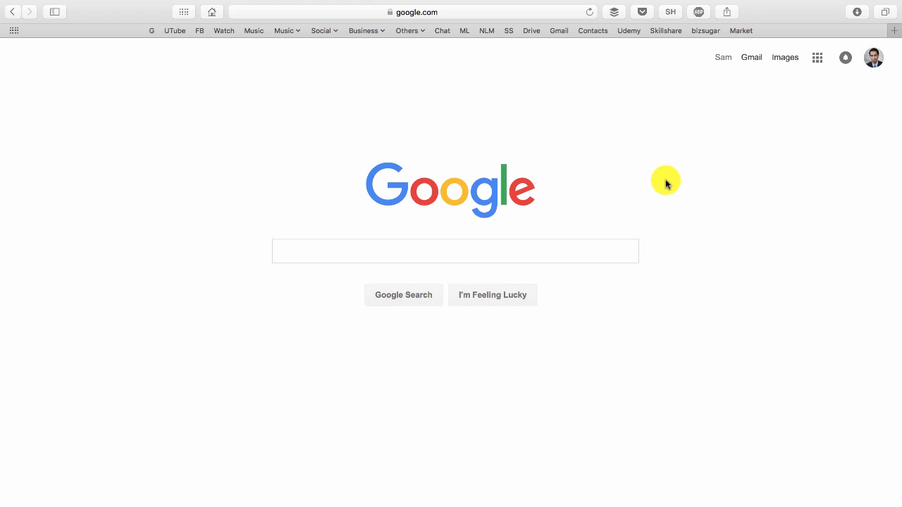
left_click(496, 11)
type("www.copyrigh")
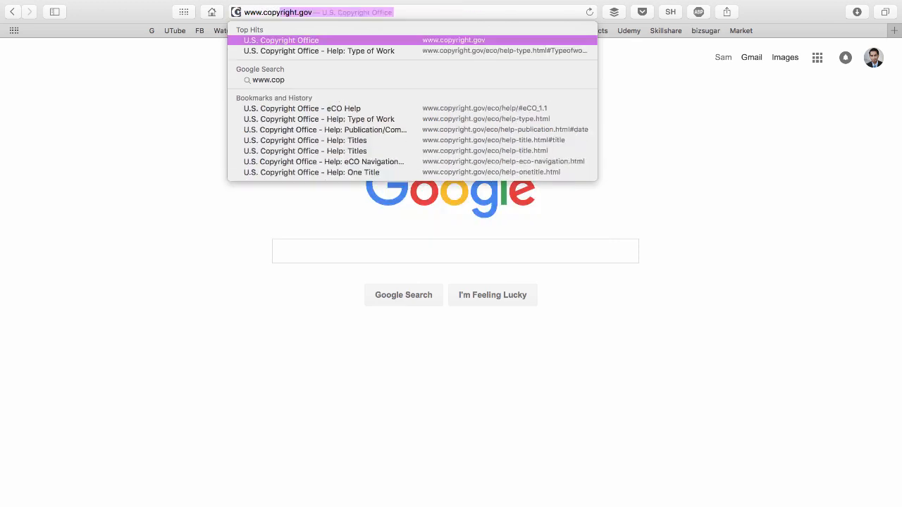
type("t.gov")
key("Return")
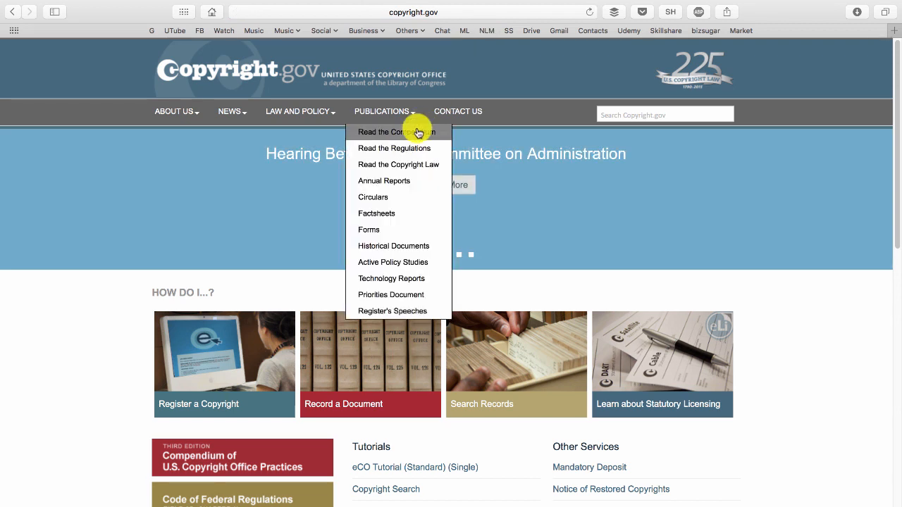
Open the eCO system's login page through Register a Copyright and start registering as a new user.
left_click(246, 361)
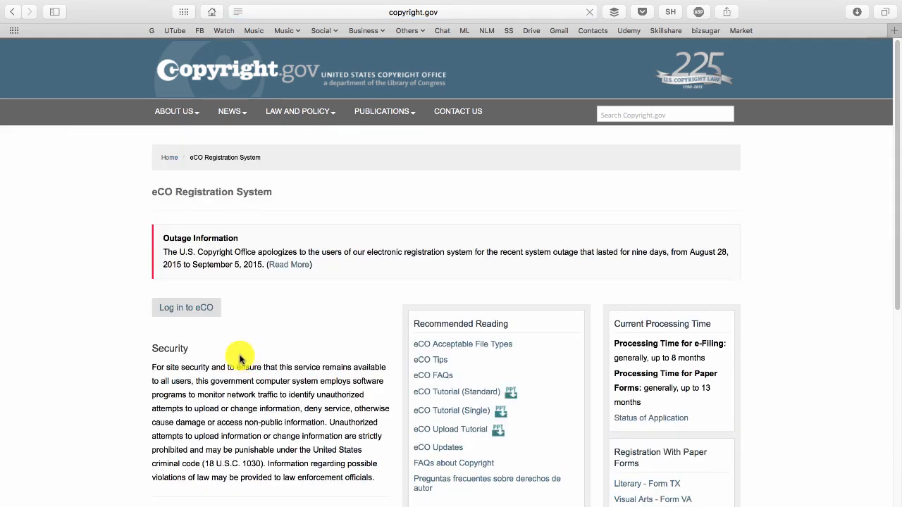
left_click(203, 312)
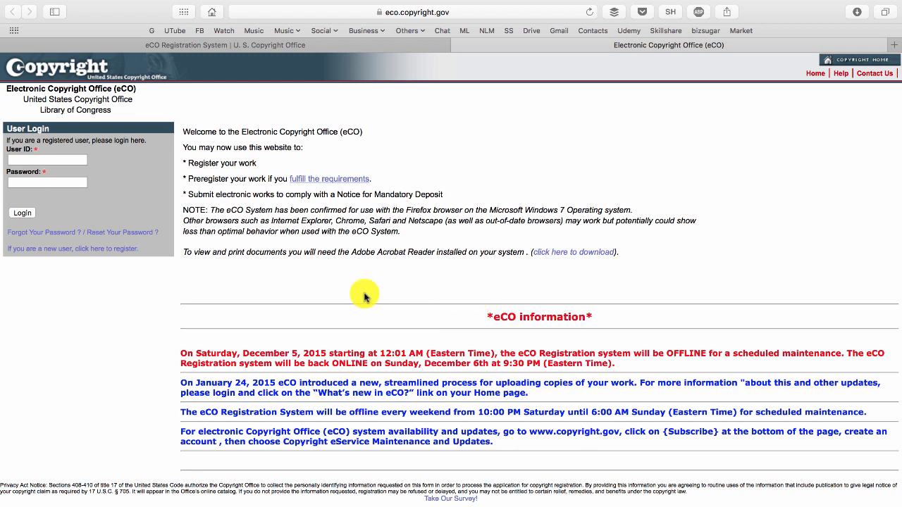
left_click(131, 251)
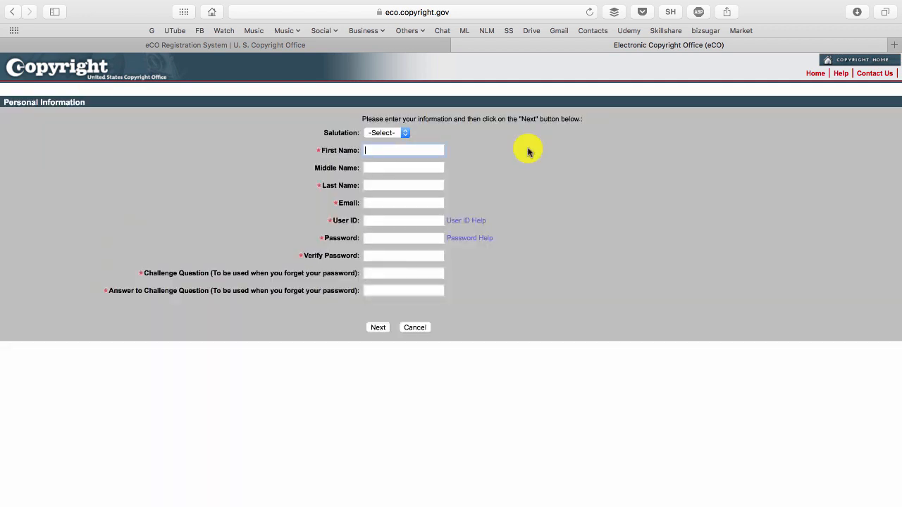
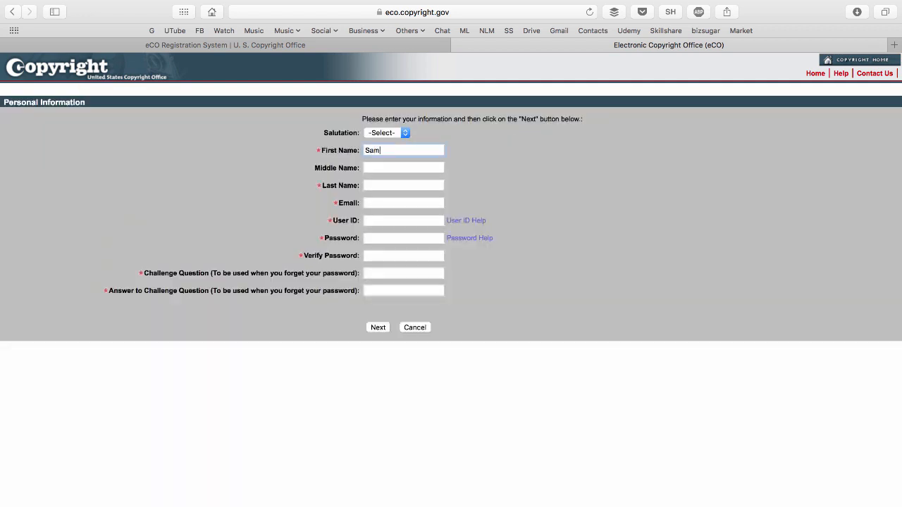
Enter the account holder's first name, last name, email and user ID in the personal information form.
key("Tab")
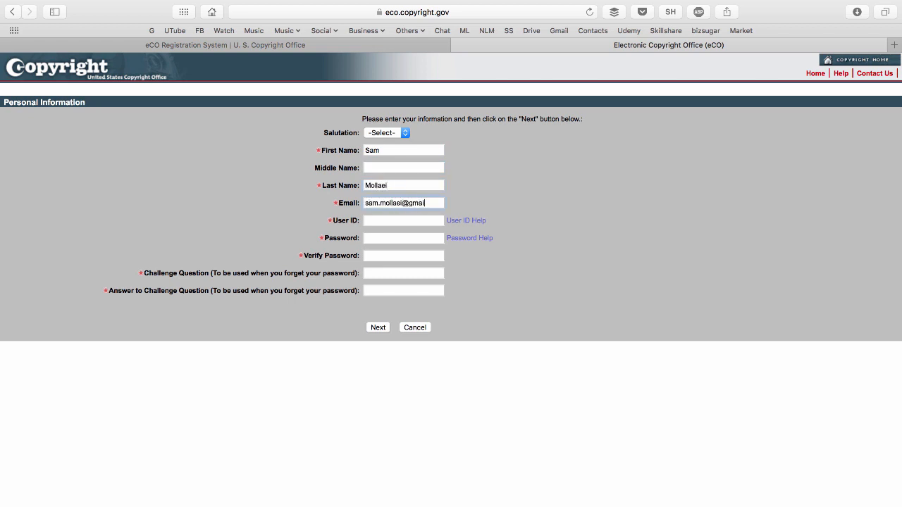
key("Tab")
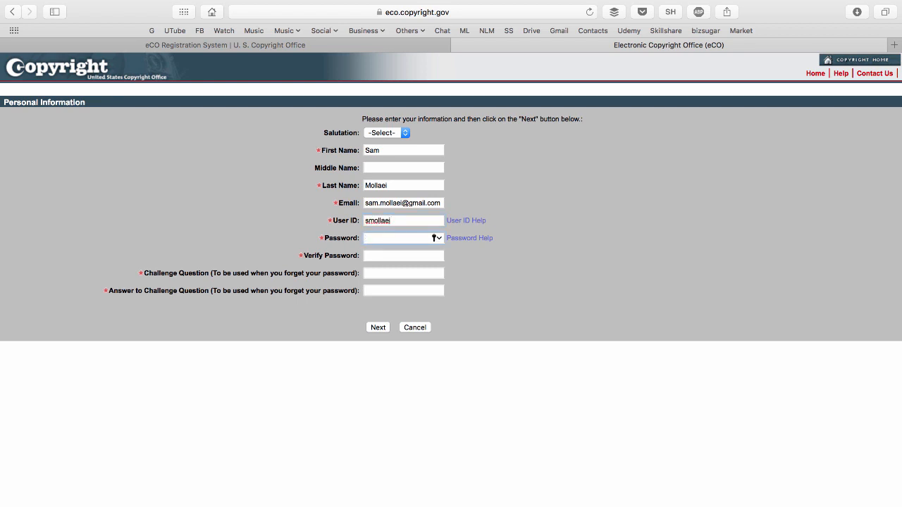
Enter and verify the account password, add the challenge question "Favorite number?" with its answer, and submit the personal information.
key("Tab")
key("Tab")
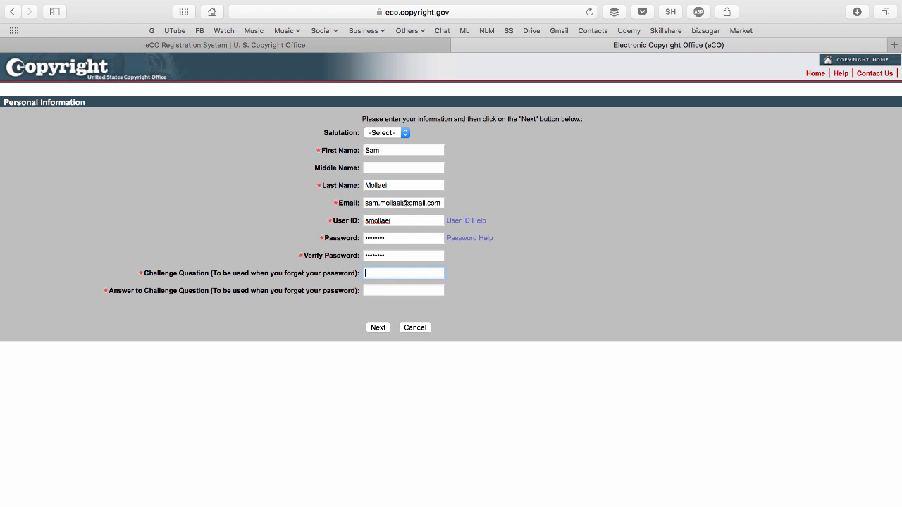
left_click(381, 327)
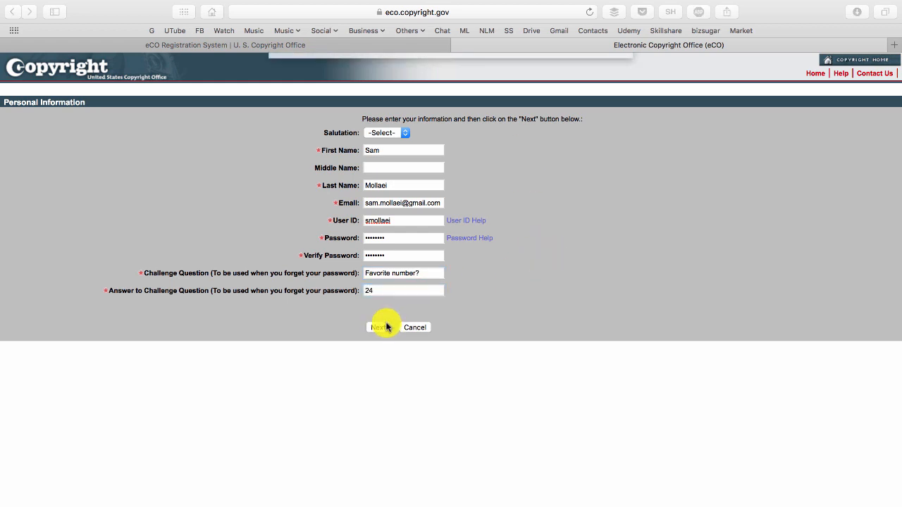
left_click(502, 118)
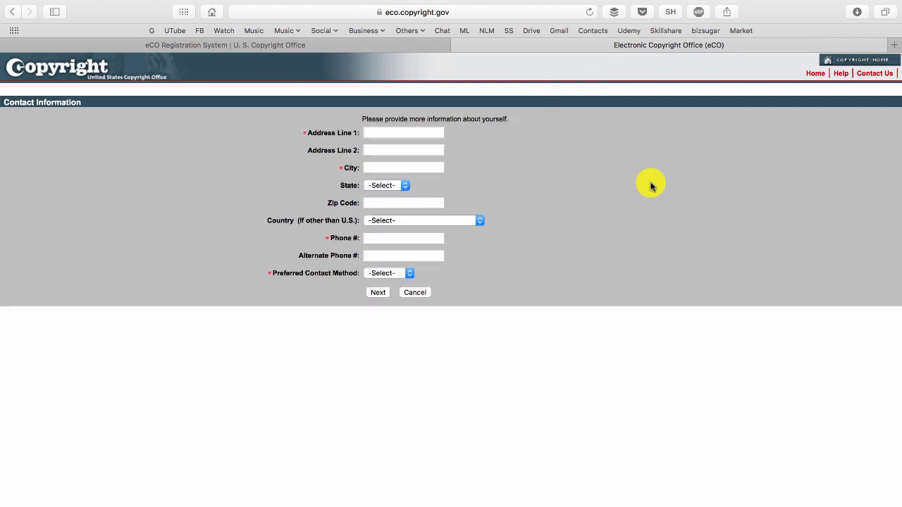
Fill in the street address, city, state and zip code in the contact information form.
left_click(405, 133)
type("123 Fake")
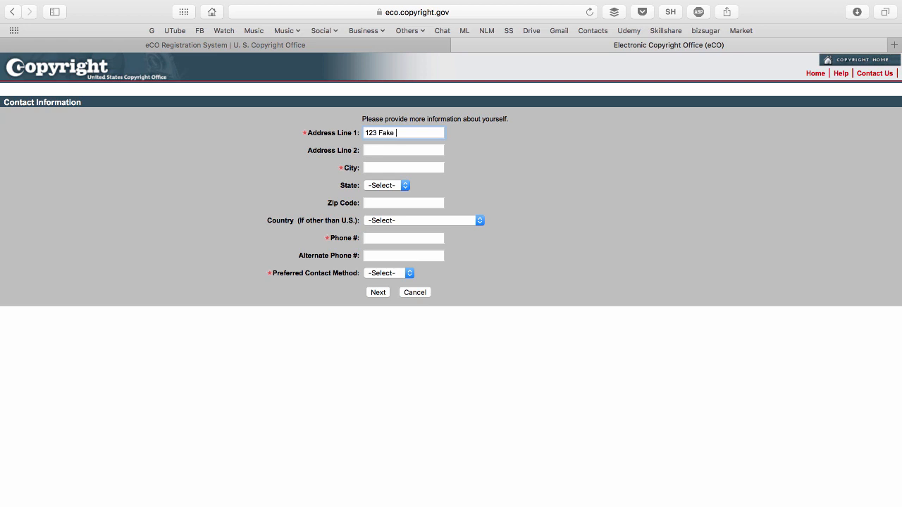
type(" St.")
key("Tab")
key("Tab")
type("Encino")
type("ca")
type("91356")
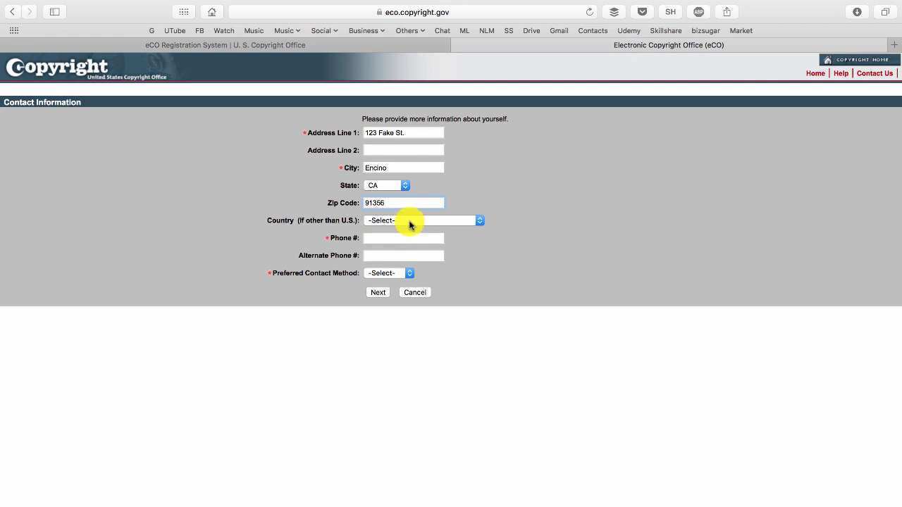
Enter the contact phone number and set the preferred contact method to Email.
left_click(396, 240)
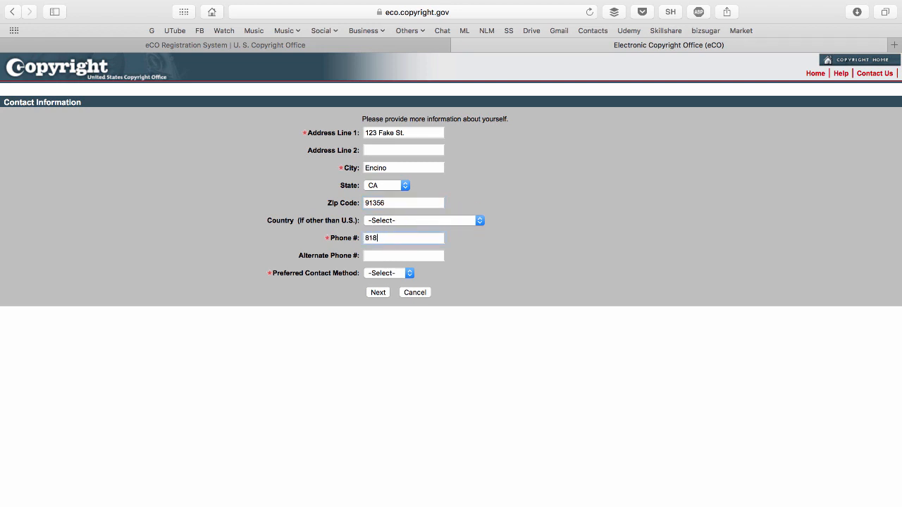
left_click(386, 274)
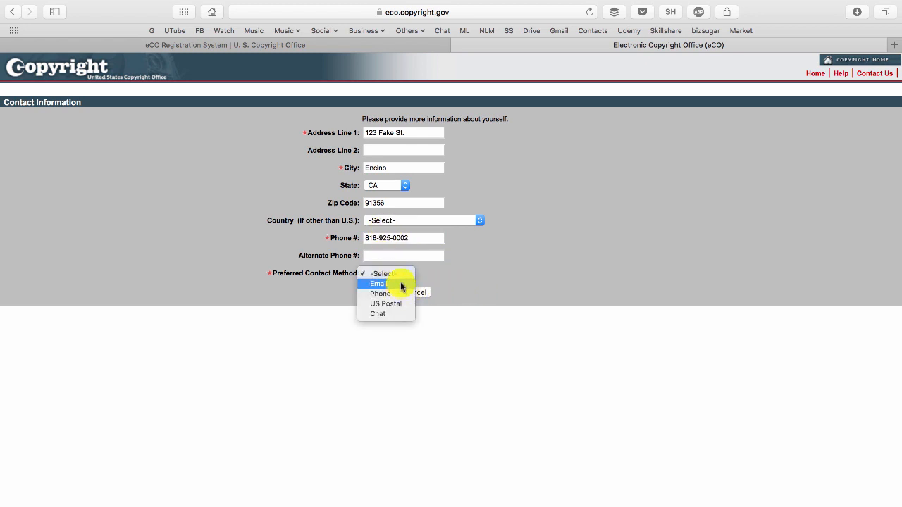
left_click(402, 284)
Submit the contact information, proceed past the usage terms and finish the account registration.
left_click(378, 293)
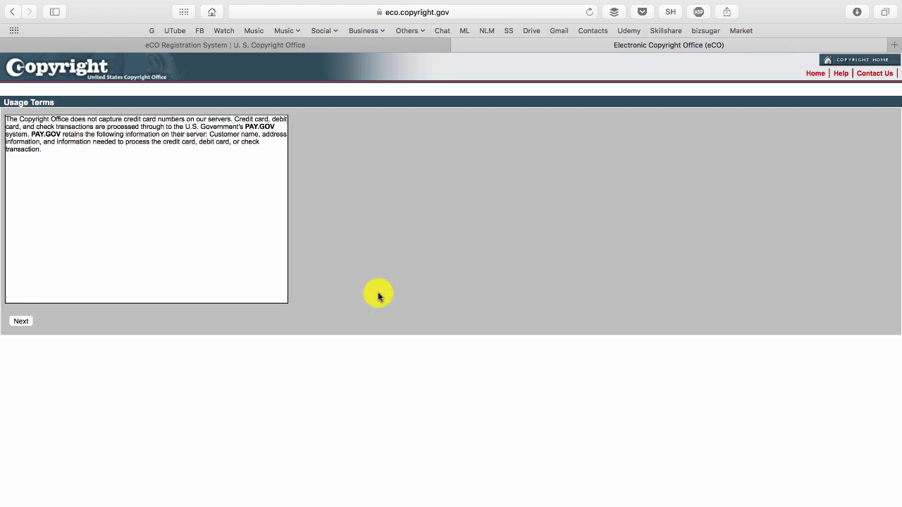
left_click(22, 322)
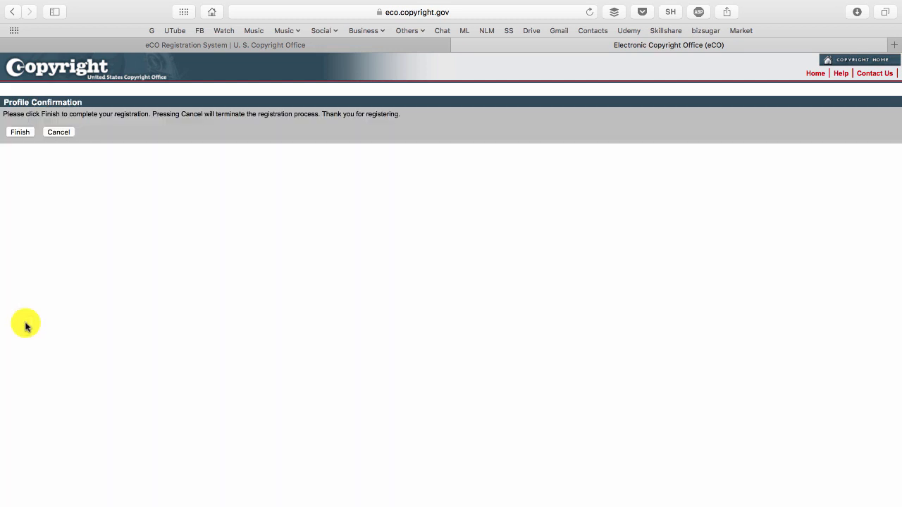
left_click(19, 133)
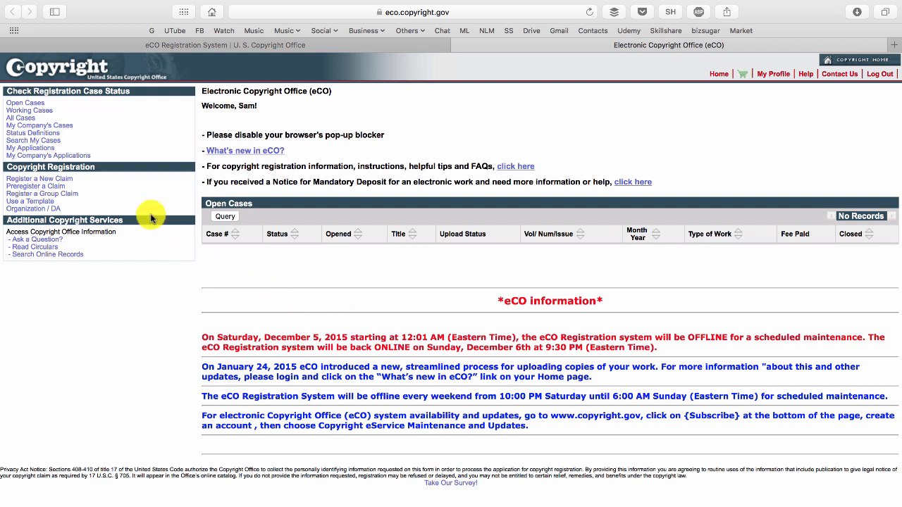
Start registering a new claim, answering Yes to all three eligibility questions and accepting the important notice.
left_click(68, 183)
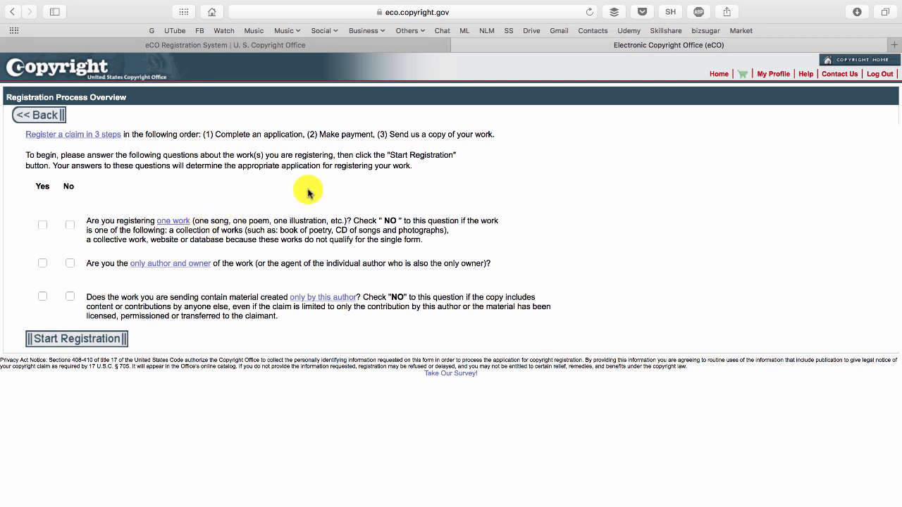
left_click(42, 225)
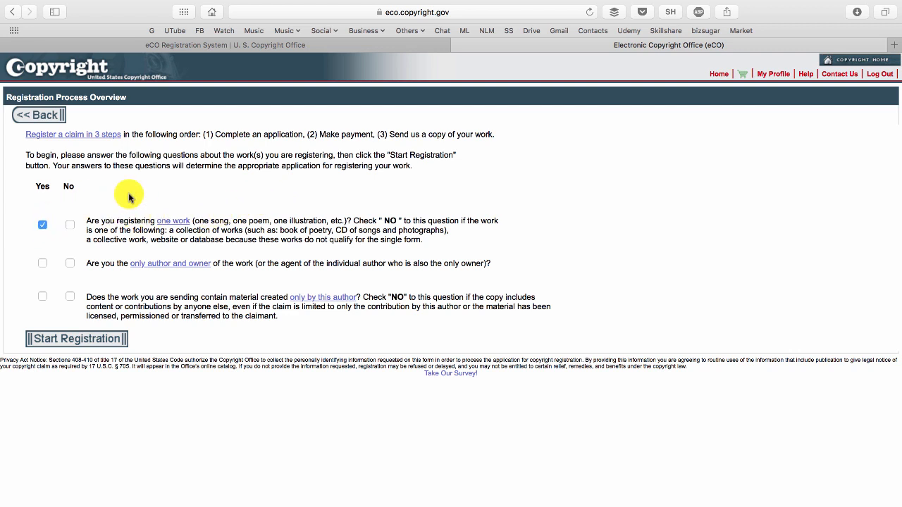
left_click(42, 264)
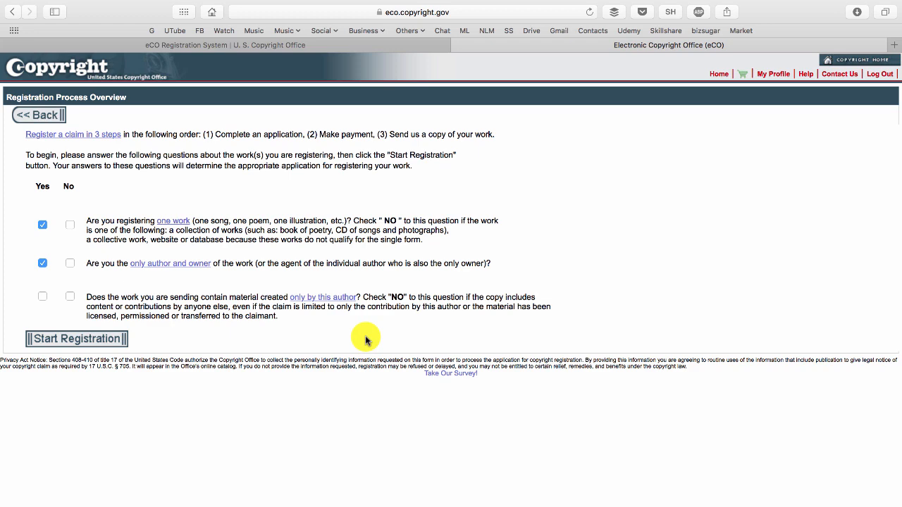
left_click(43, 296)
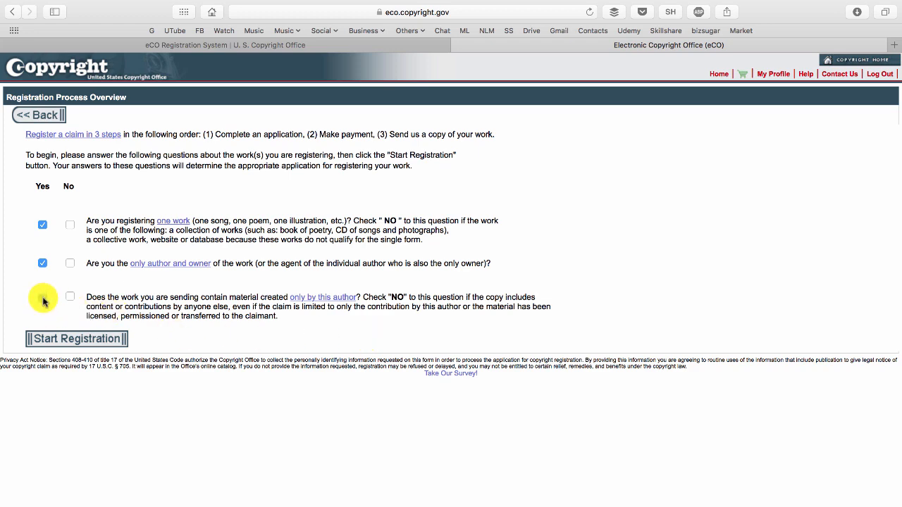
left_click(55, 345)
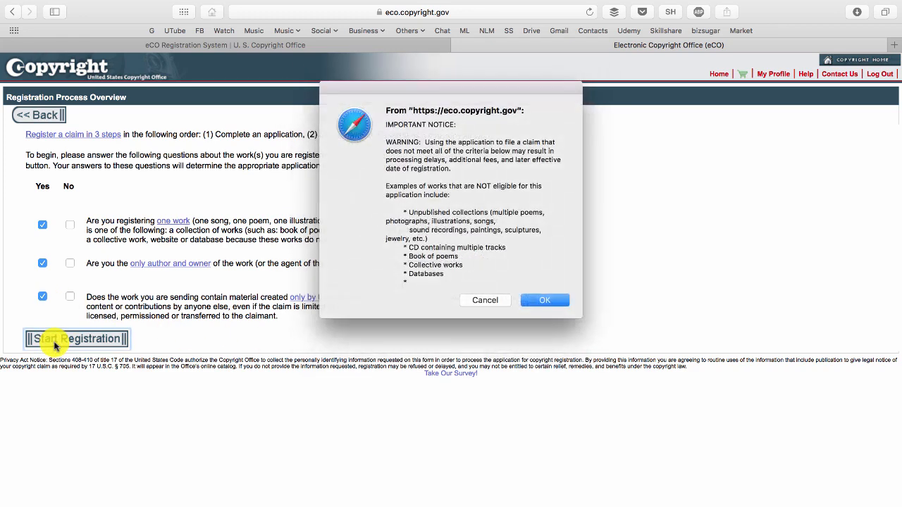
left_click(553, 301)
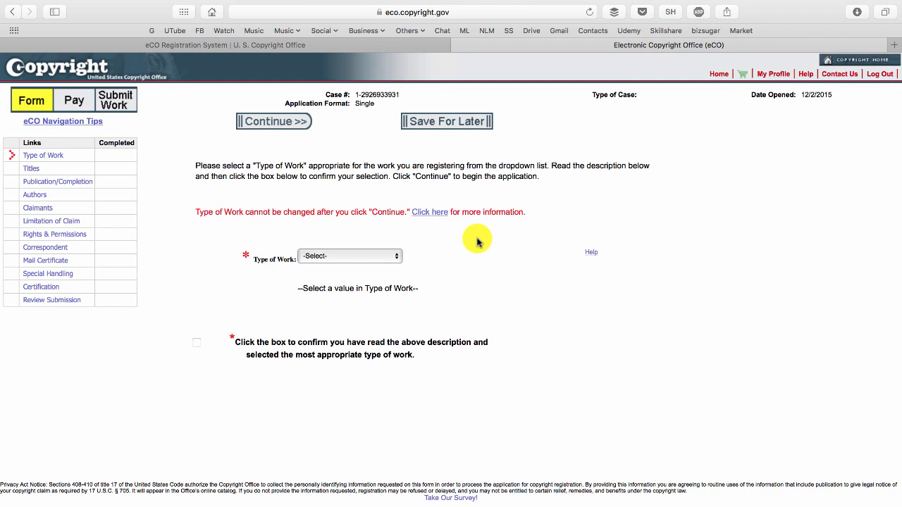
Set the type of work to Sound Recording, confirm having read its description, and continue.
left_click(331, 256)
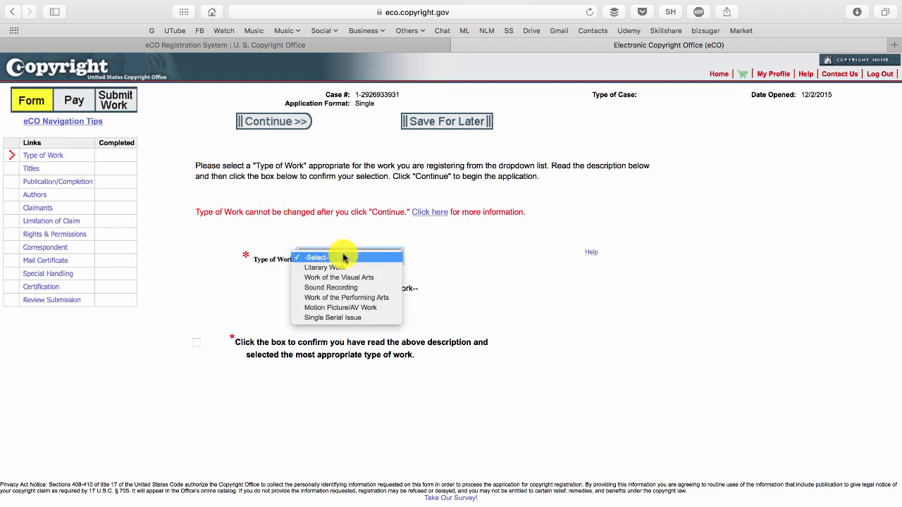
left_click(375, 291)
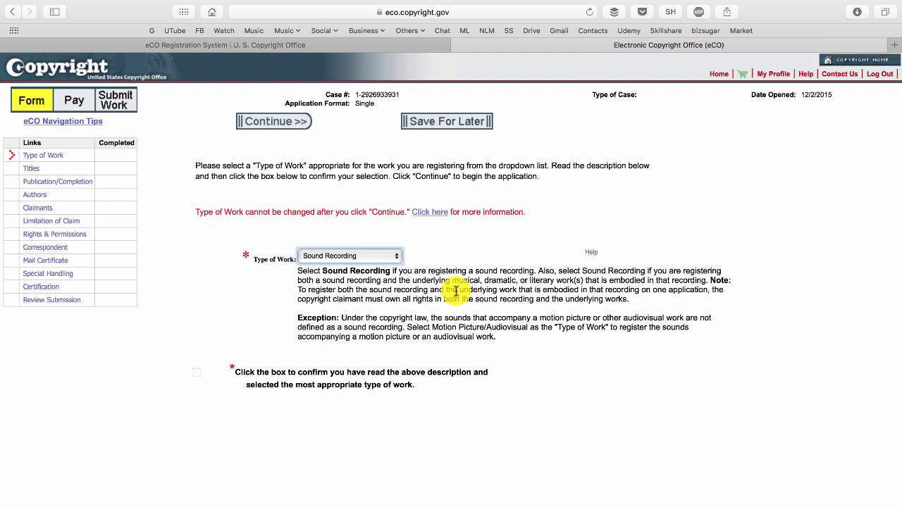
left_click(353, 256)
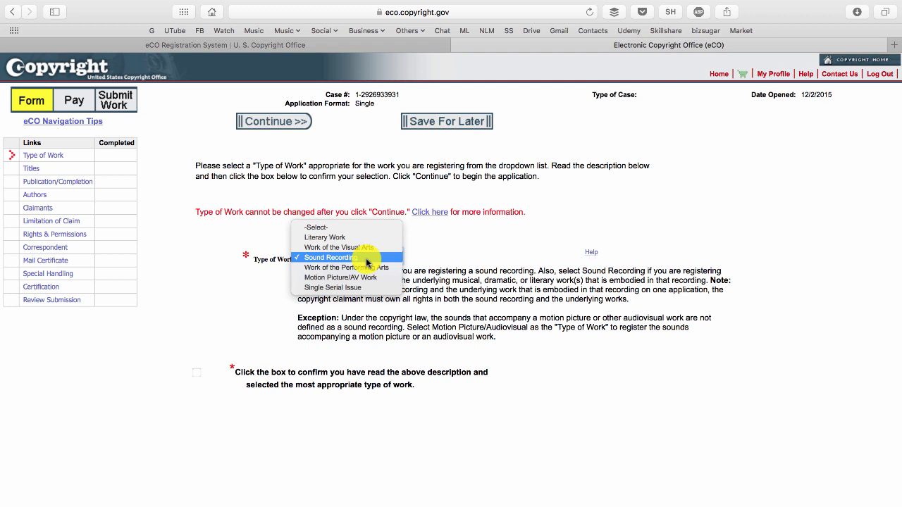
left_click(367, 258)
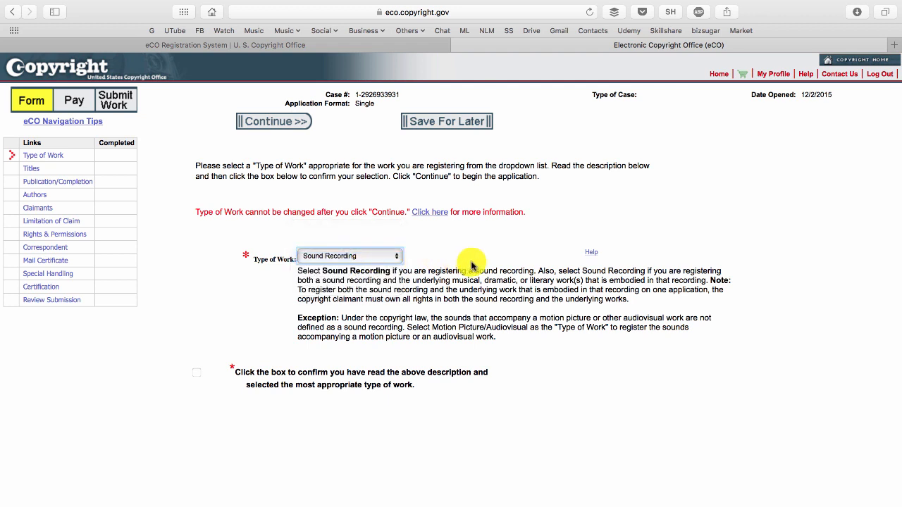
left_click(196, 374)
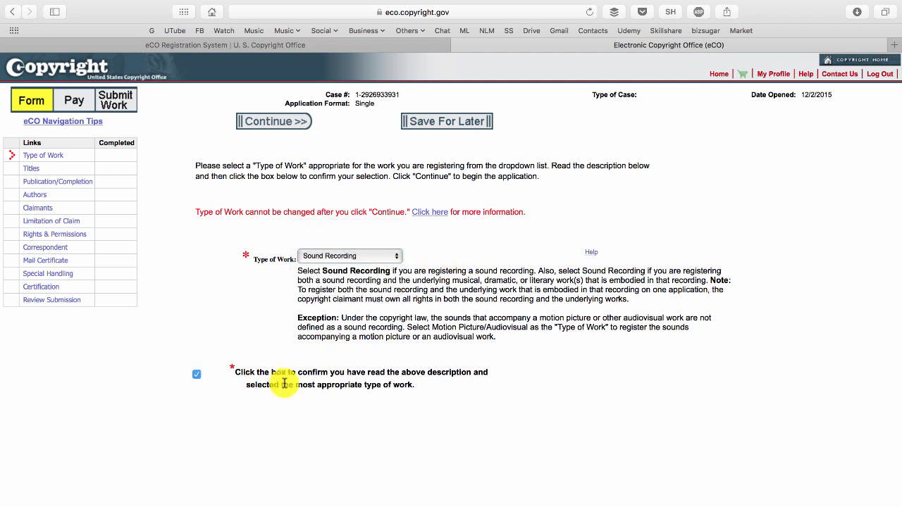
left_click(289, 126)
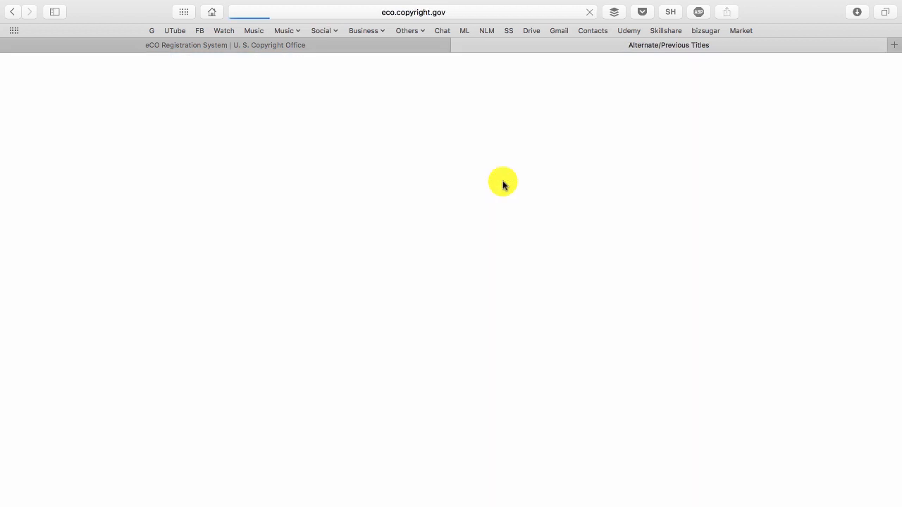
Title the work "Draft of Upbeat House Song by" plus the author's full name, answer No to appearing in a larger work, and continue.
left_click(379, 206)
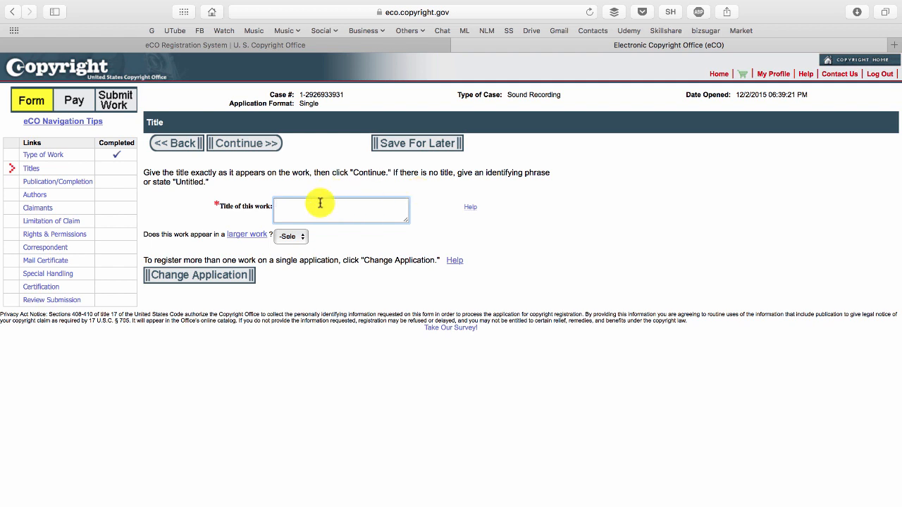
type("Draft of U")
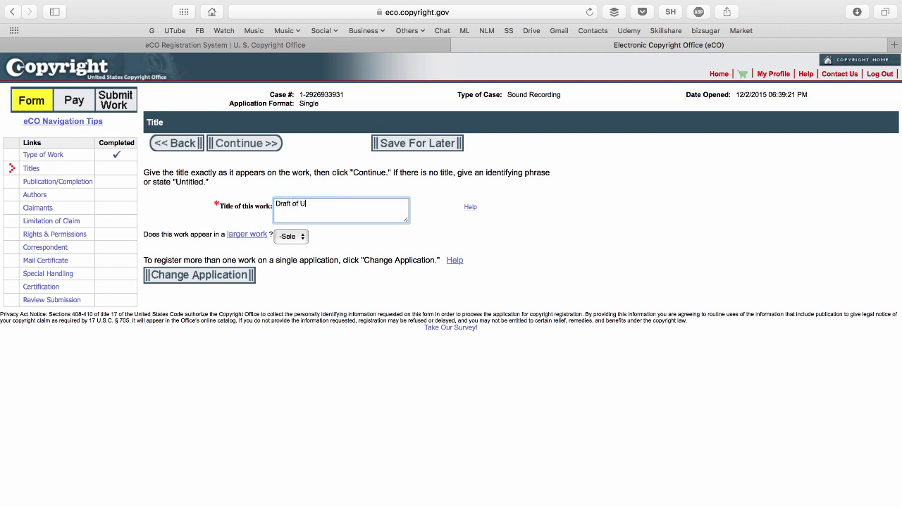
type("pbeat House Song by Sam Mollaei")
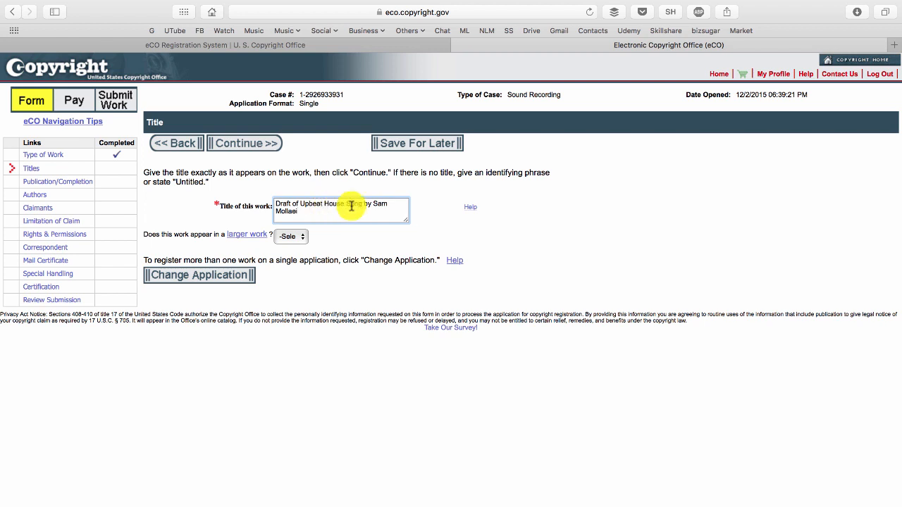
left_click(290, 238)
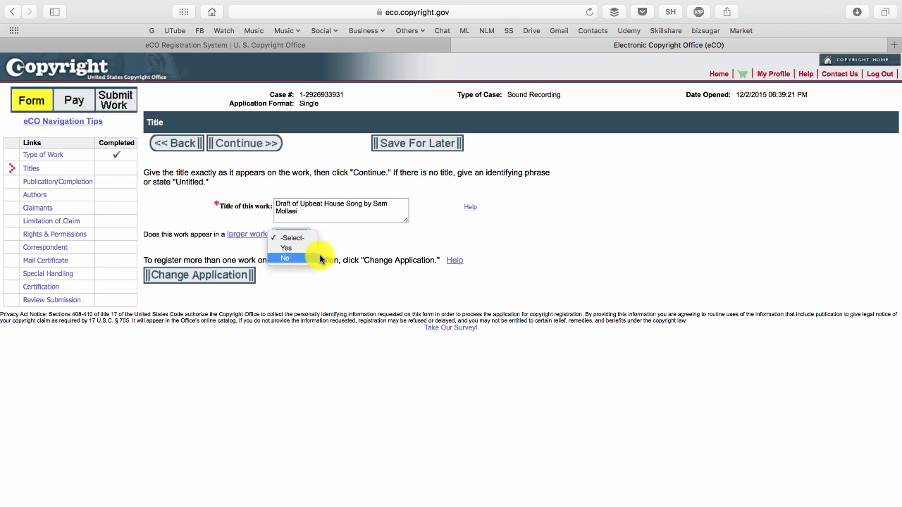
left_click(310, 258)
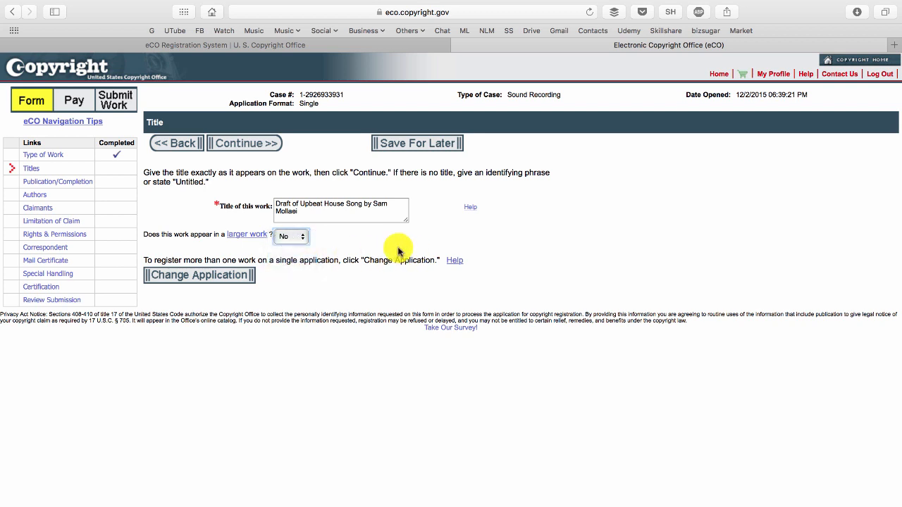
left_click(261, 144)
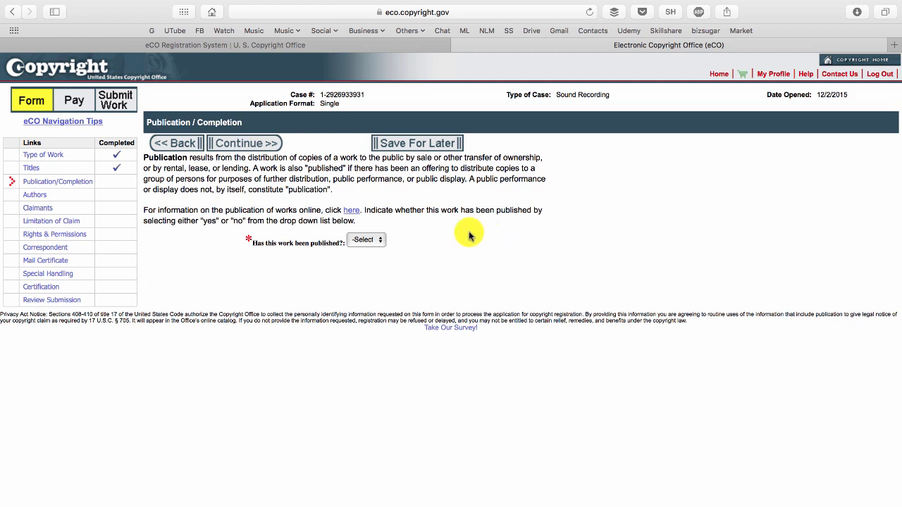
Mark the work as published, completed in 2015 and first published 10/10/2015 in the United States, and continue.
left_click(363, 240)
left_click(375, 252)
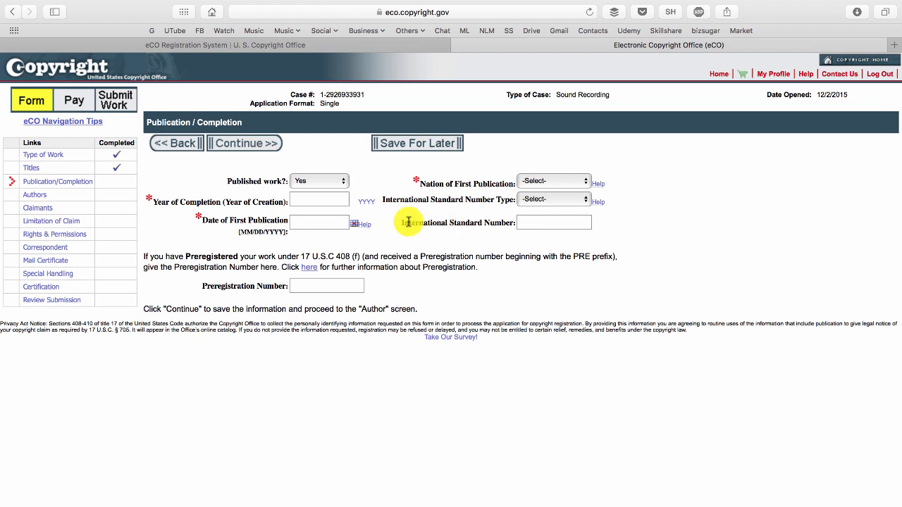
left_click(320, 198)
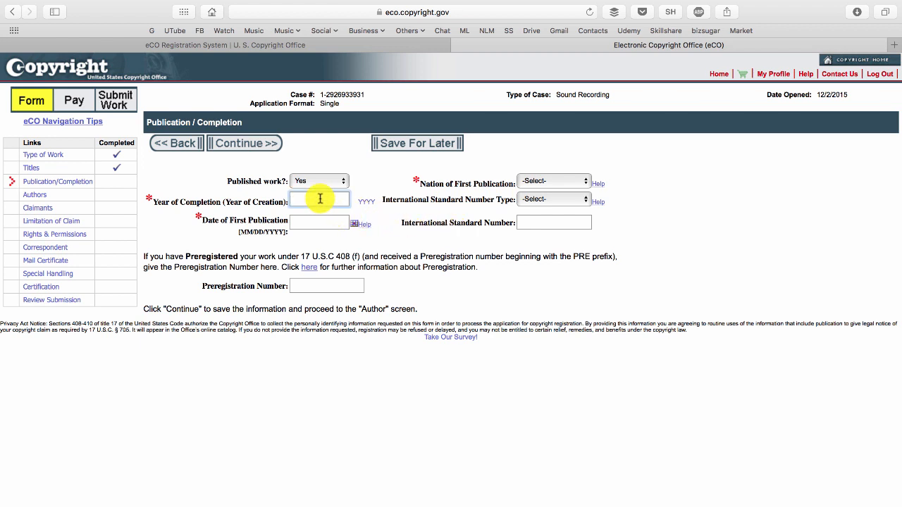
type("2015")
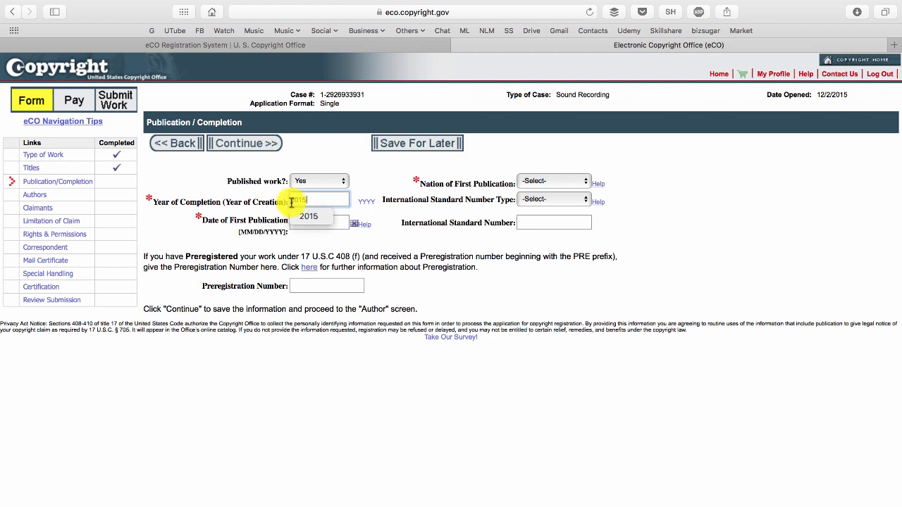
left_click(360, 200)
left_click(311, 222)
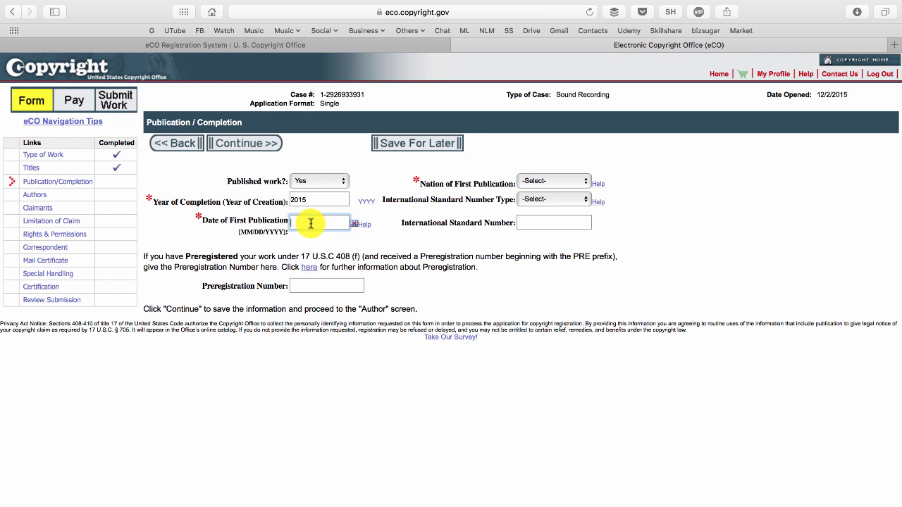
type("10")
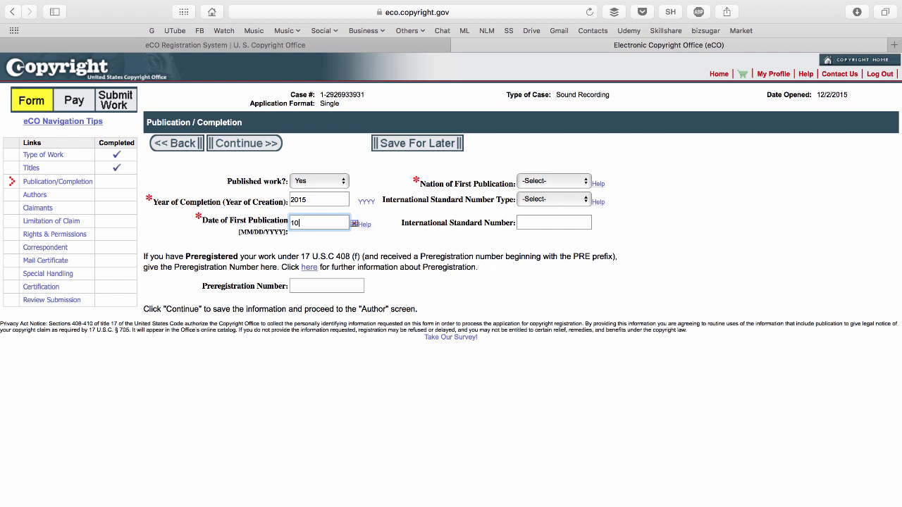
type("/10/2015")
left_click(546, 183)
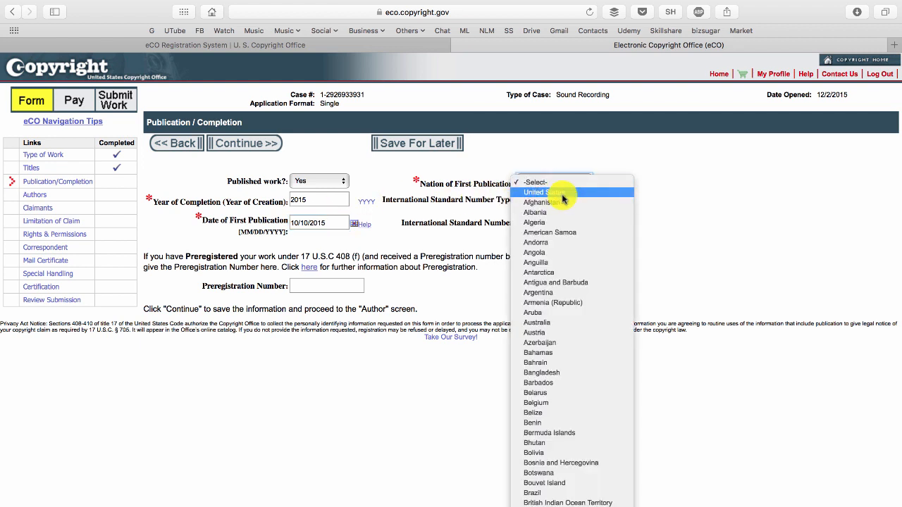
left_click(564, 199)
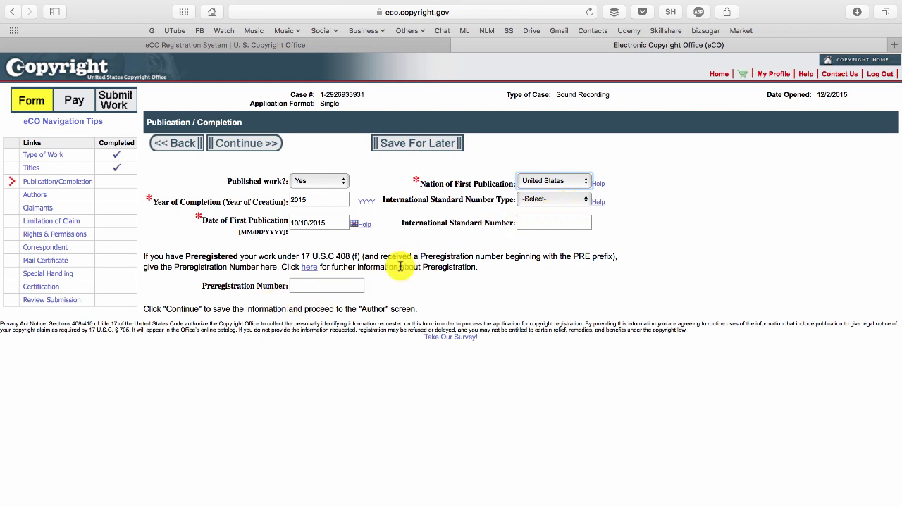
left_click(261, 144)
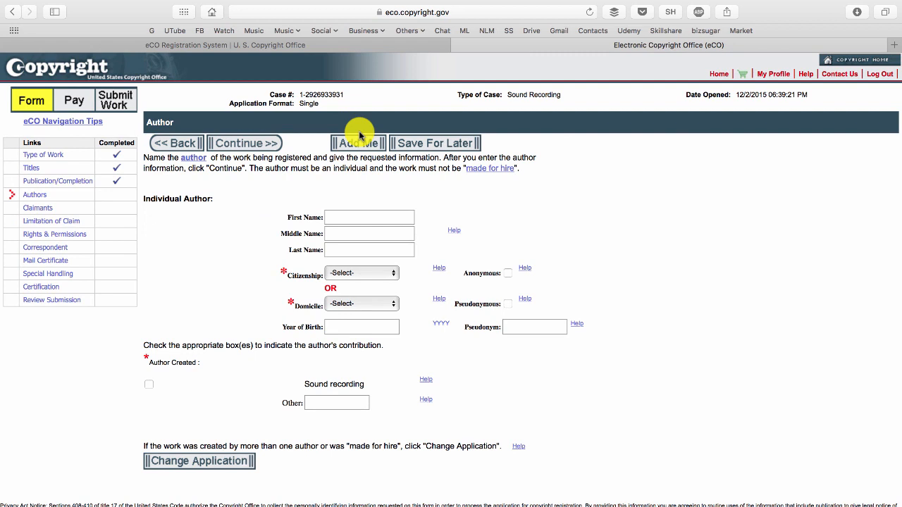
Enter the author's first and last name, set citizenship to United States, mark Sound recording as the author's contribution, and continue.
left_click(353, 220)
type("Sam")
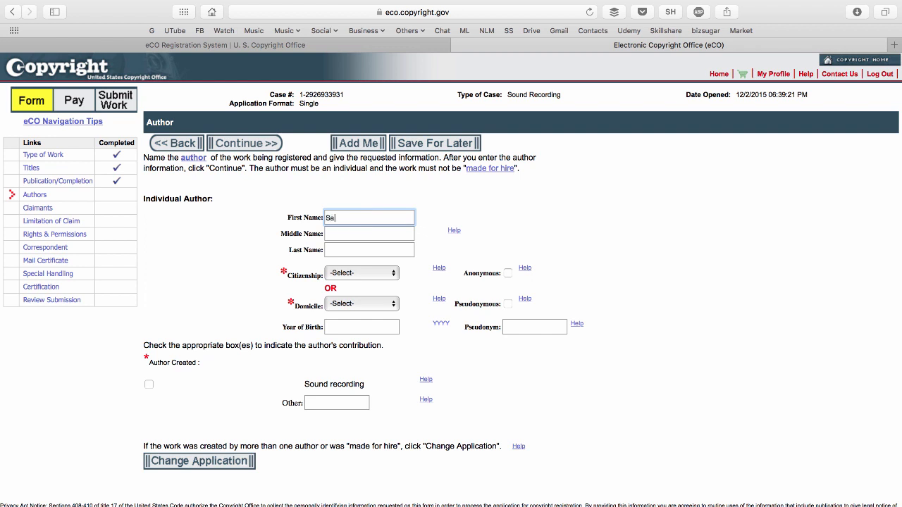
key("Tab")
key("Tab")
type("Mollaei")
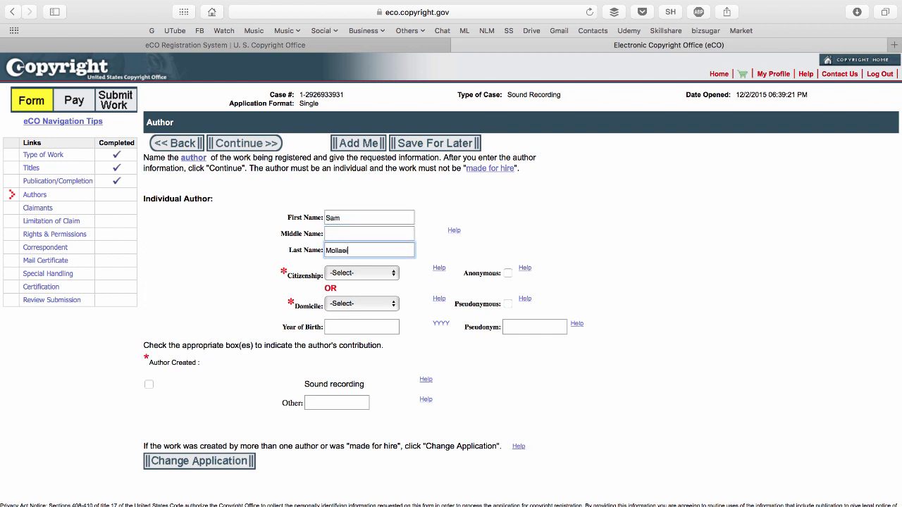
left_click(358, 274)
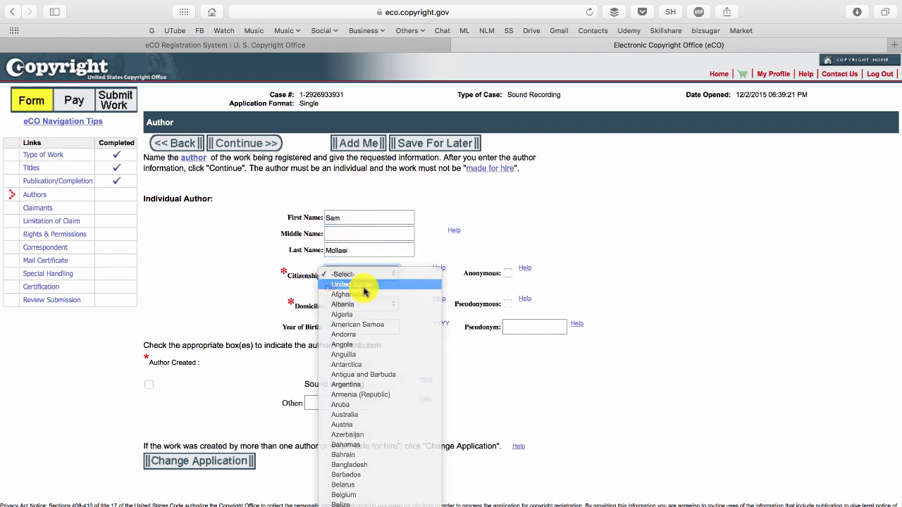
left_click(363, 285)
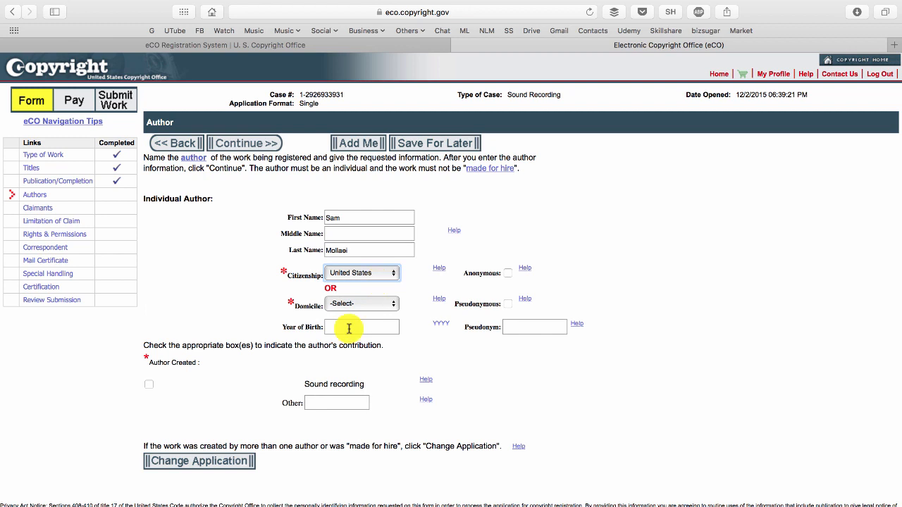
left_click(150, 387)
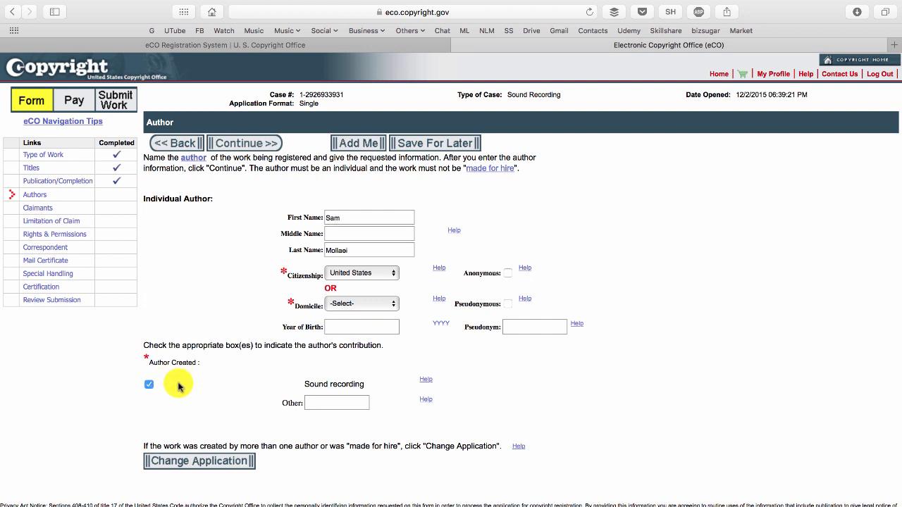
left_click(257, 148)
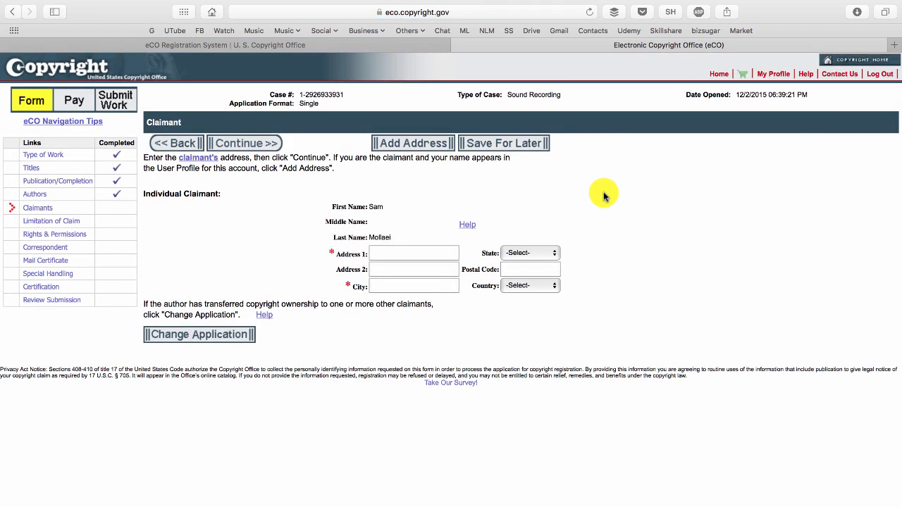
Fill in the claimant's street address and city, with state CA and country United States.
left_click(421, 255)
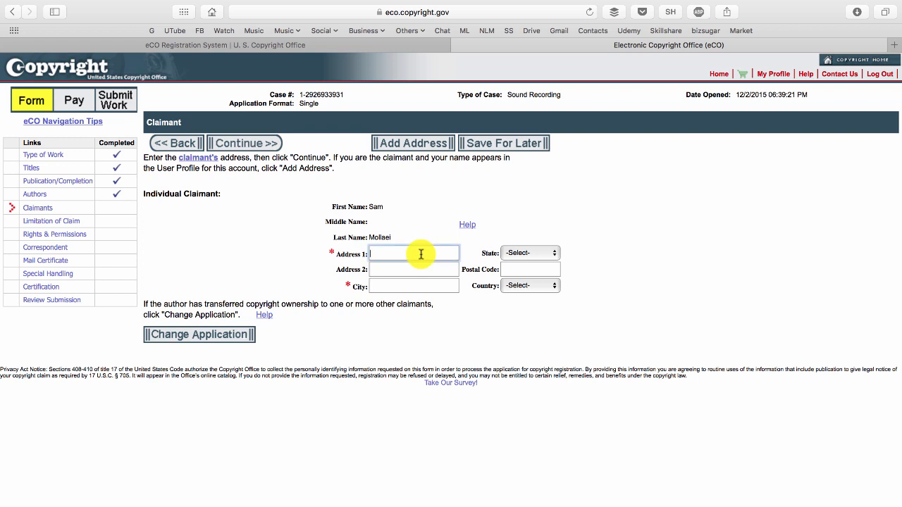
type("123 Fake")
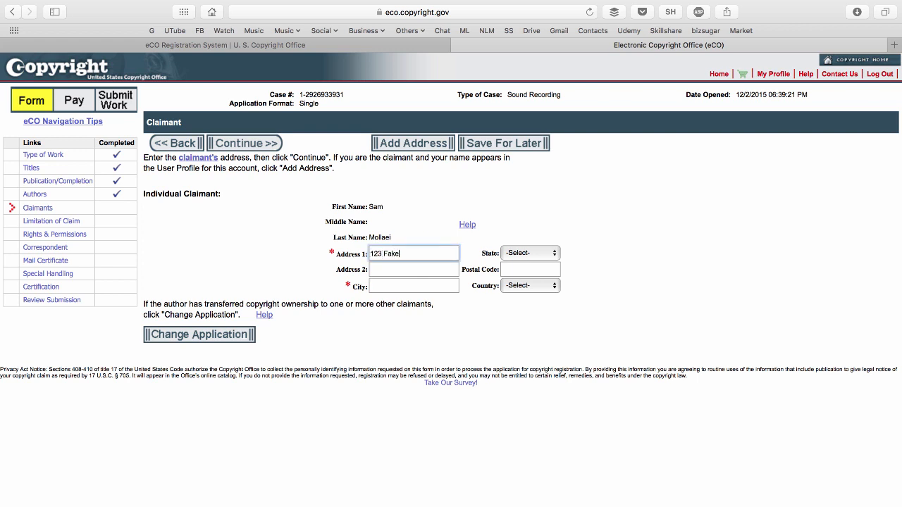
key("Tab")
key("Tab")
type("Encino")
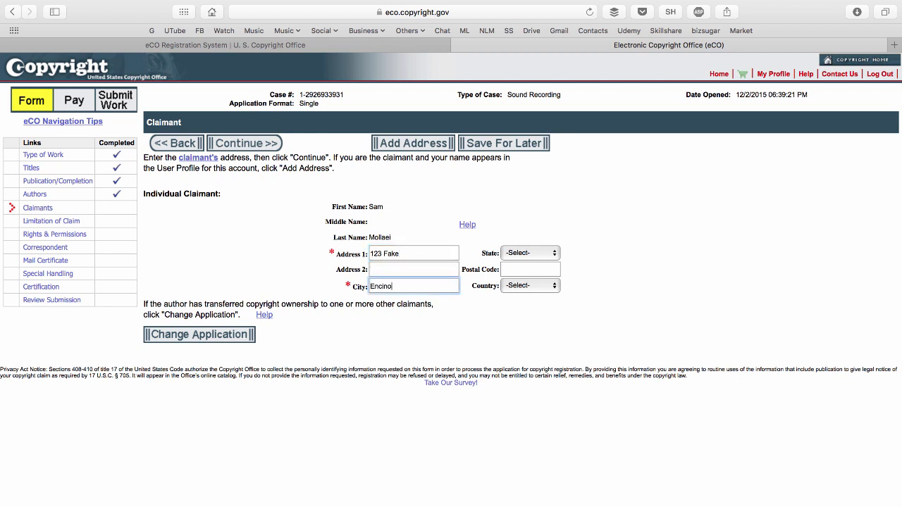
left_click(534, 251)
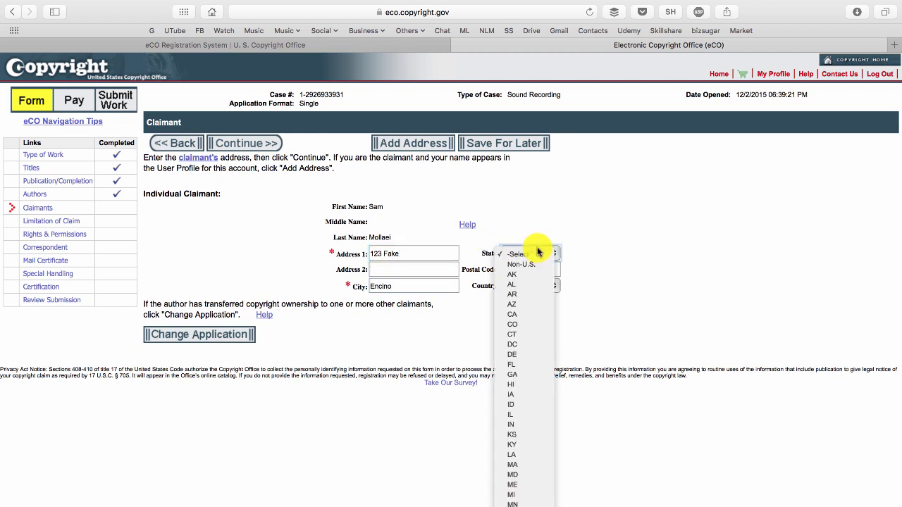
left_click(527, 316)
left_click(512, 286)
left_click(499, 295)
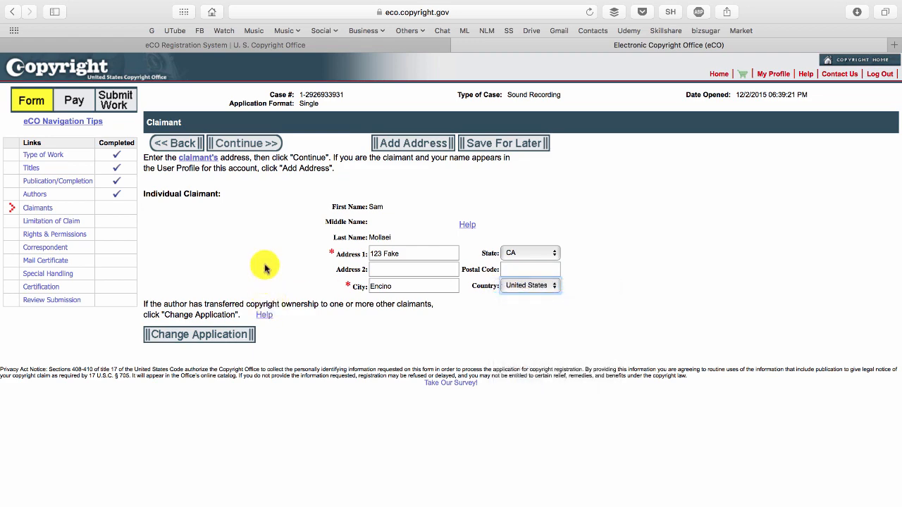
Submit the claimant details and continue through Limitation of Claim and Rights & Permissions, leaving both blank.
left_click(257, 148)
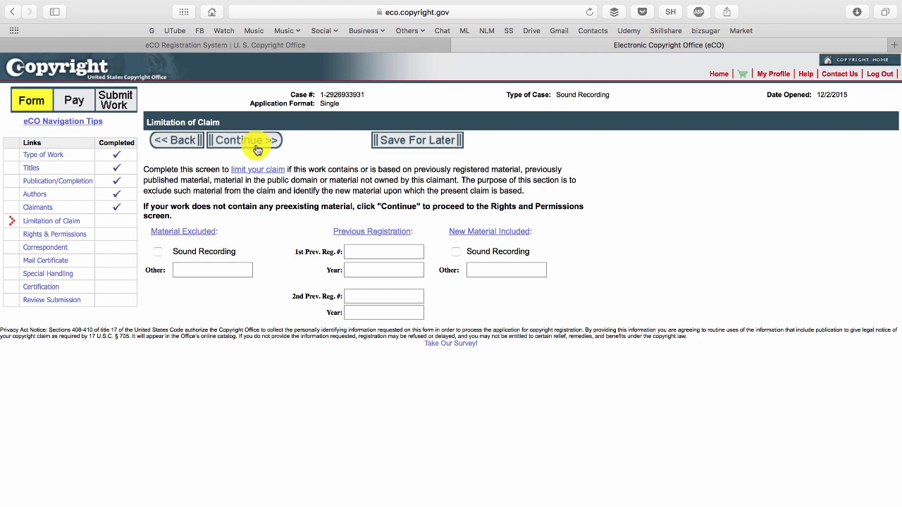
left_click(258, 146)
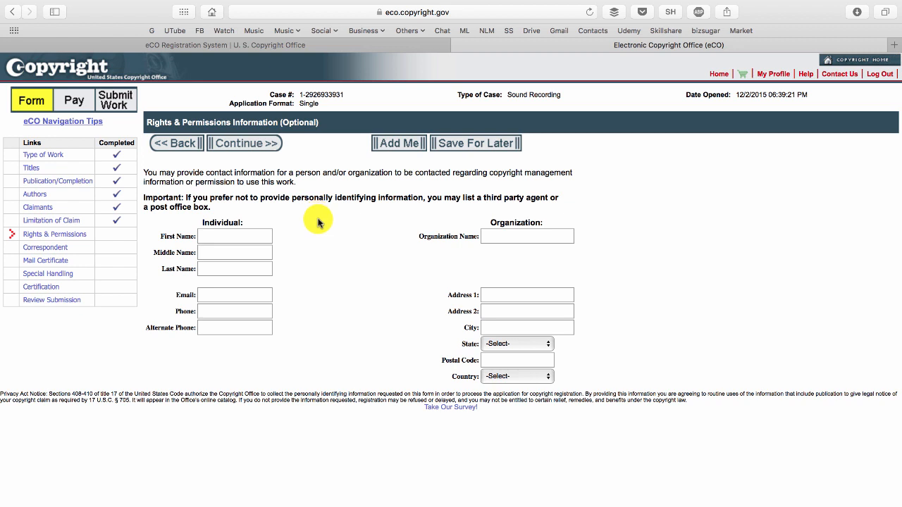
left_click(251, 145)
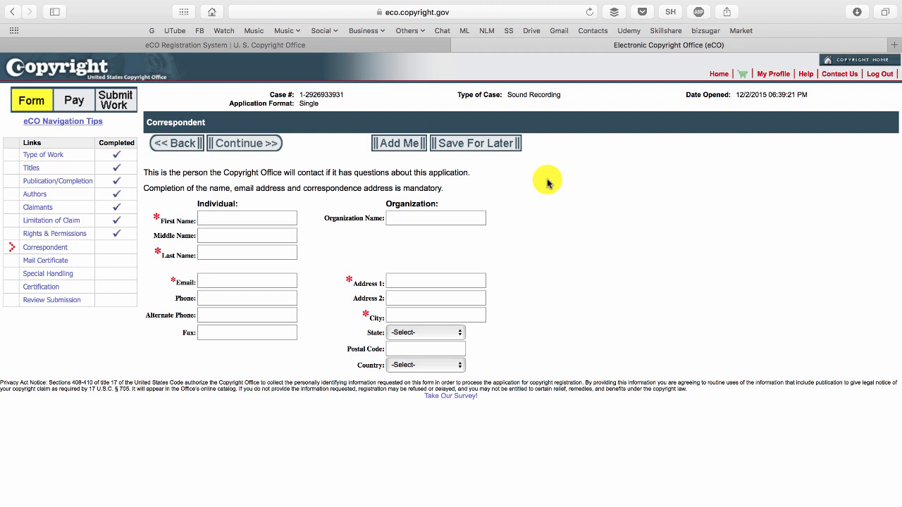
Enter the correspondent's first name, last name and e-mail address.
left_click(260, 219)
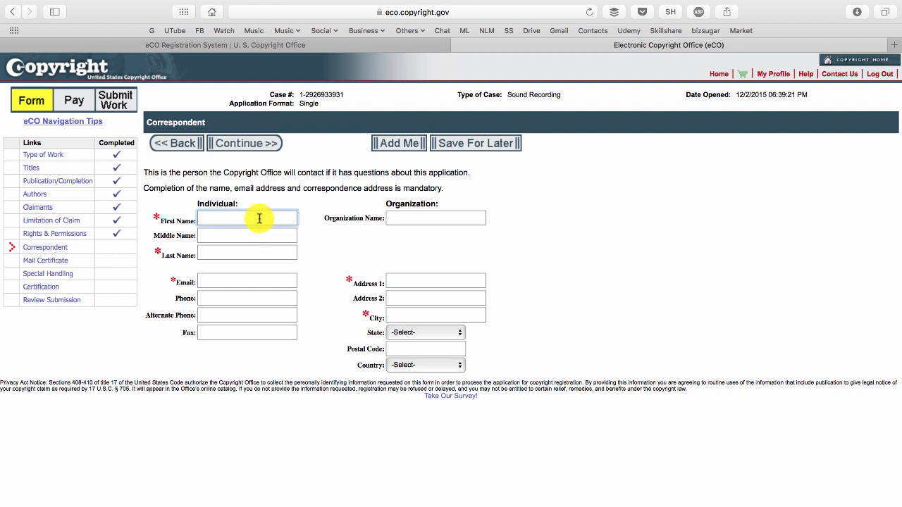
type("Sam")
key("Tab")
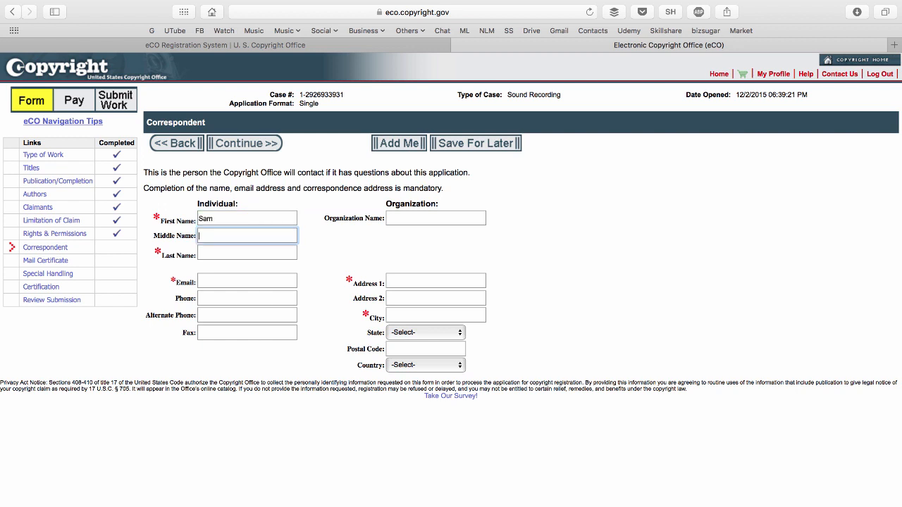
key("Tab")
type("Molla")
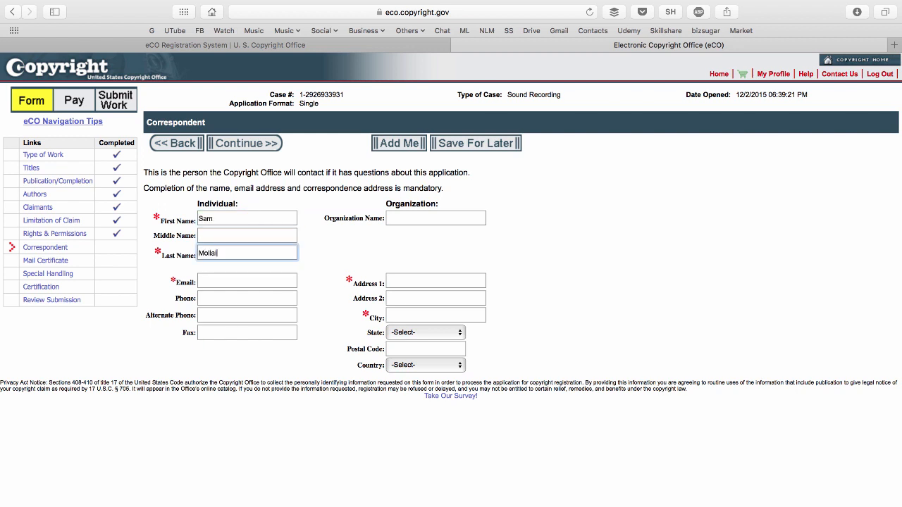
type("ei")
key("Tab")
key("Tab")
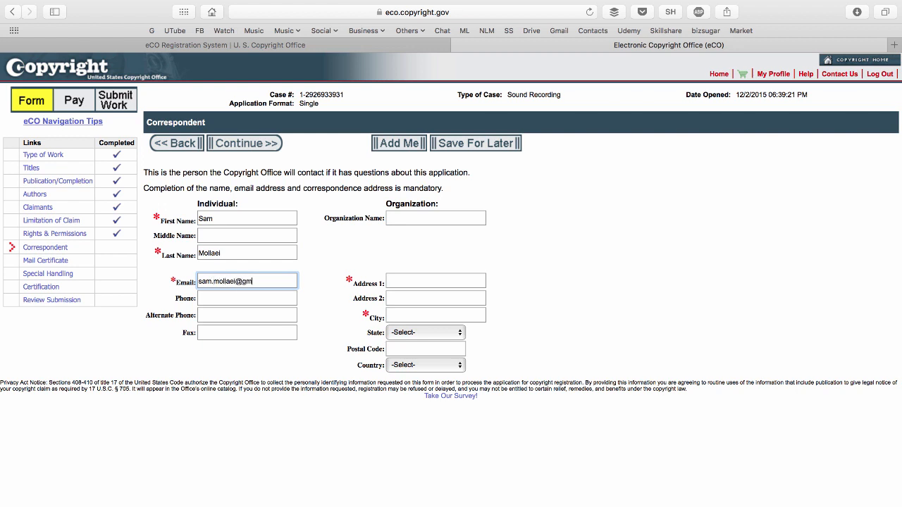
key("Tab")
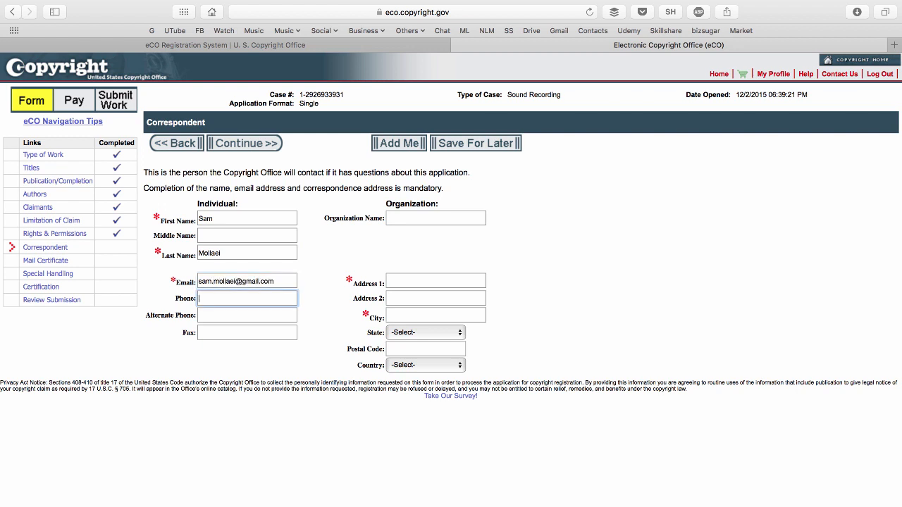
Fill in the correspondent's street address, city and postal code with state CA, leaving the phone and fax blank, and continue.
key("Tab")
key("Tab")
key("Tab")
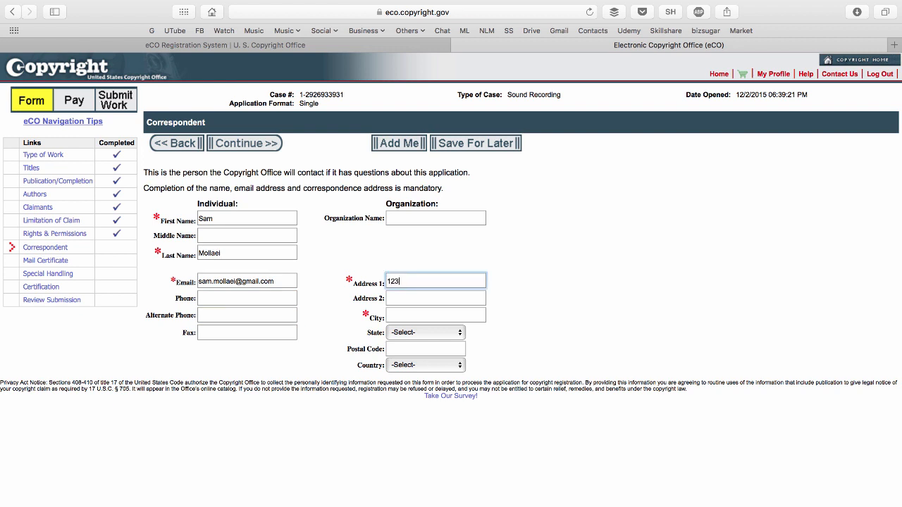
type("123 Fake St.")
key("Tab")
key("Tab")
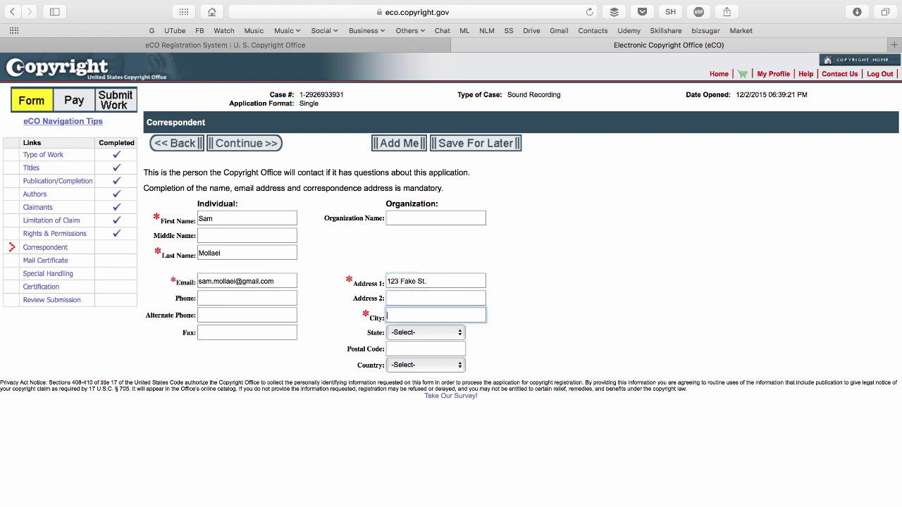
key("Tab")
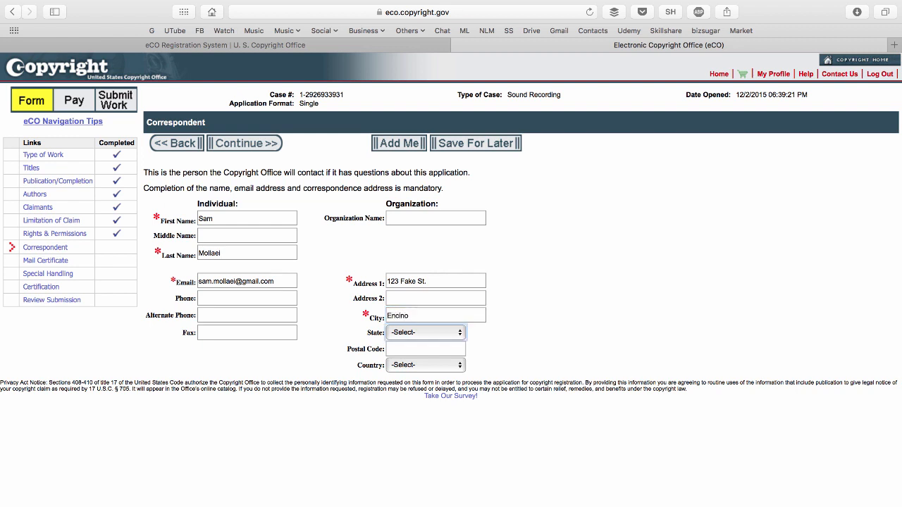
key("Tab")
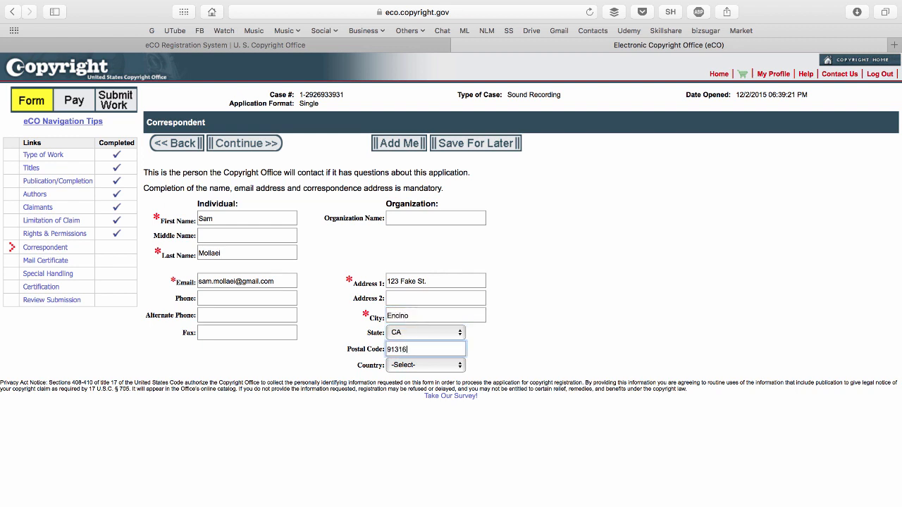
left_click(266, 154)
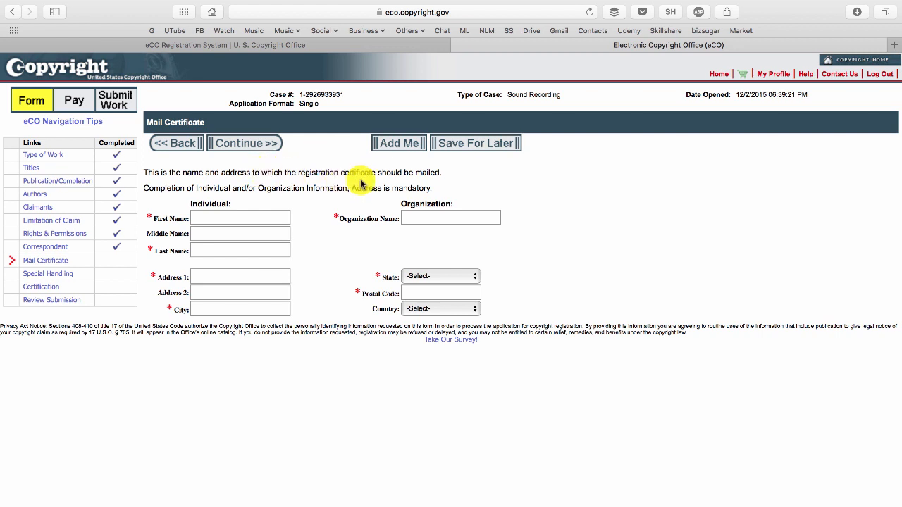
Enter the certificate recipient's first name, last name and organization name on the Mail Certificate form, leaving the middle name blank.
left_click(203, 222)
type("Sam")
key("Tab")
key("Tab")
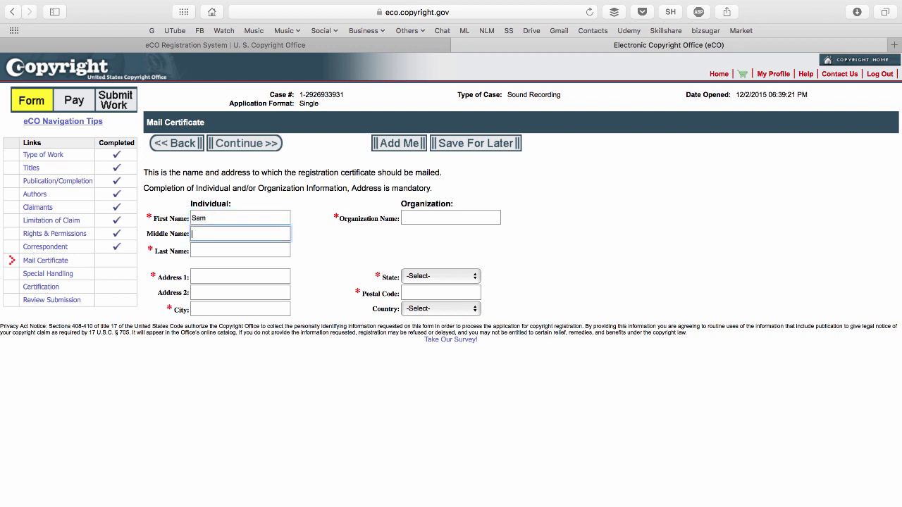
type("Mollaei")
key("Tab")
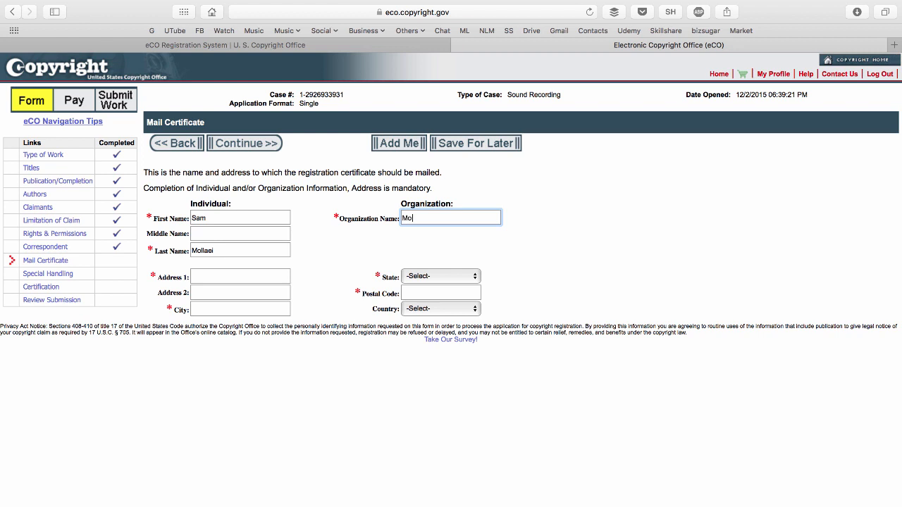
key("Tab")
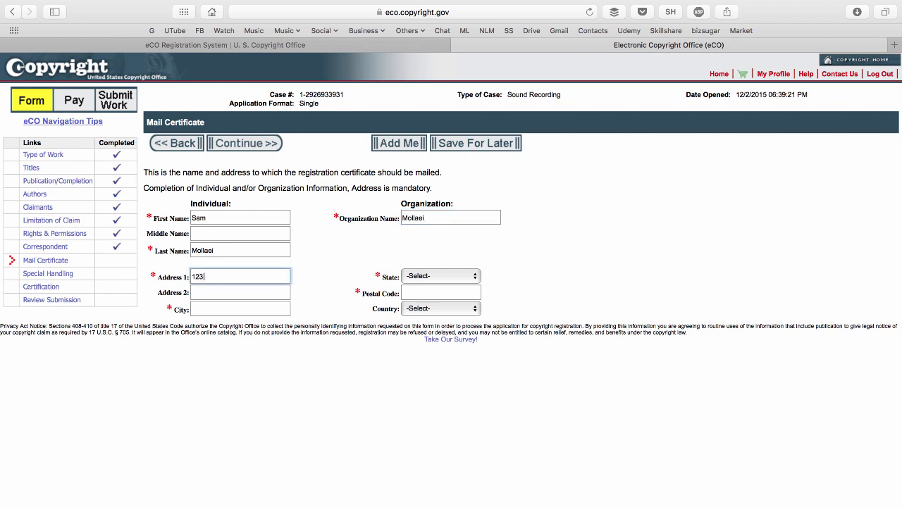
Fill in the certificate's mailing street address, city and postal code with state CA and country United States, and continue.
type("123 Fake St.")
key("Tab")
key("Tab")
type("Encino")
key("Tab")
type("ca")
key("Tab")
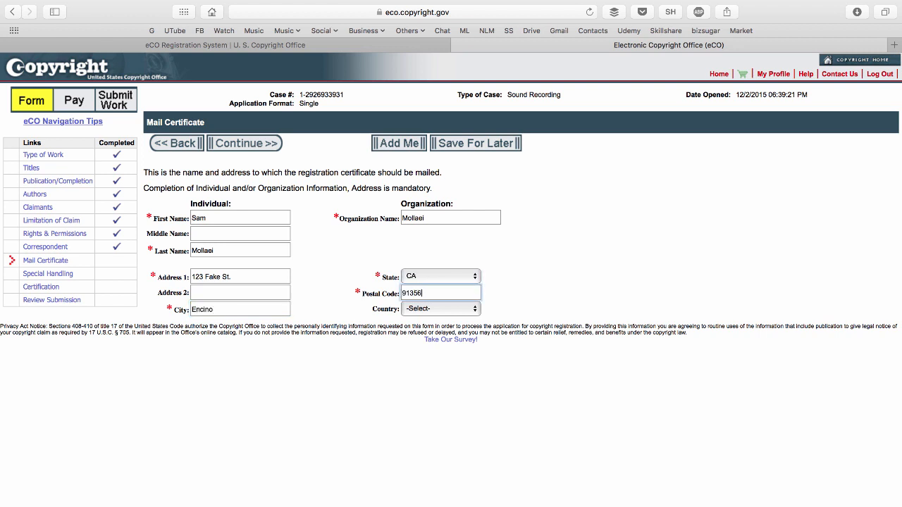
left_click(438, 309)
left_click(437, 319)
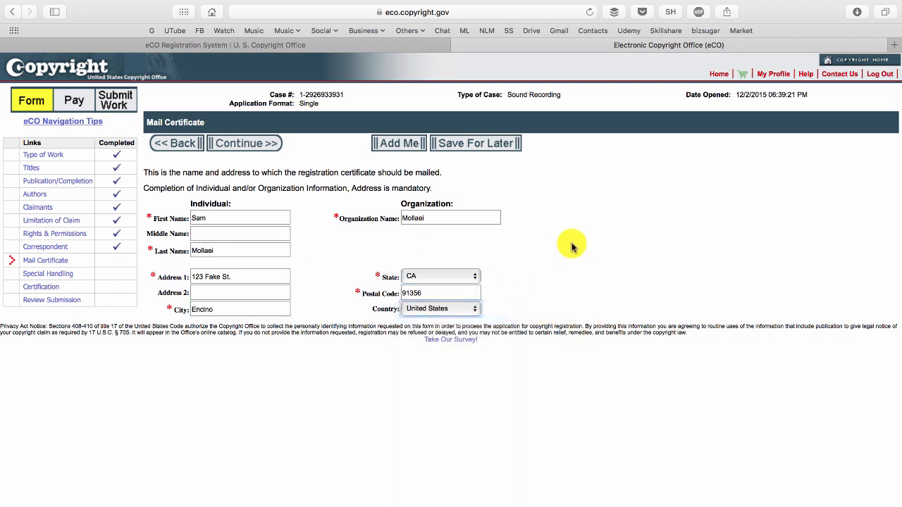
left_click(251, 146)
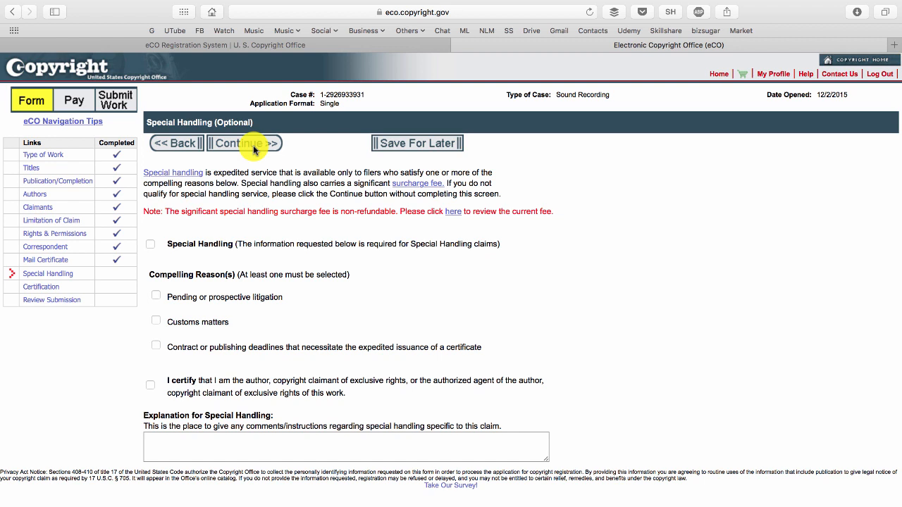
Skip Special Handling, certify the application with the certifying individual's name, and continue to the submission review.
left_click(254, 152)
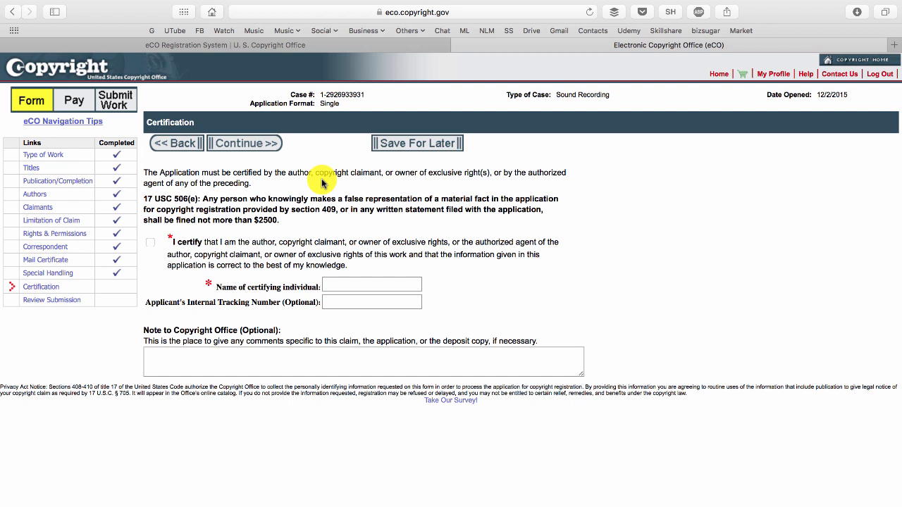
left_click(352, 254)
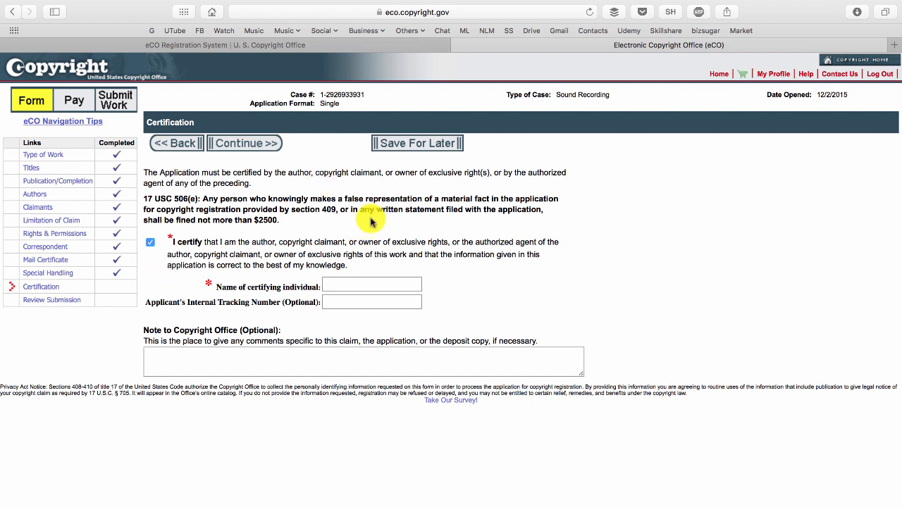
left_click(372, 283)
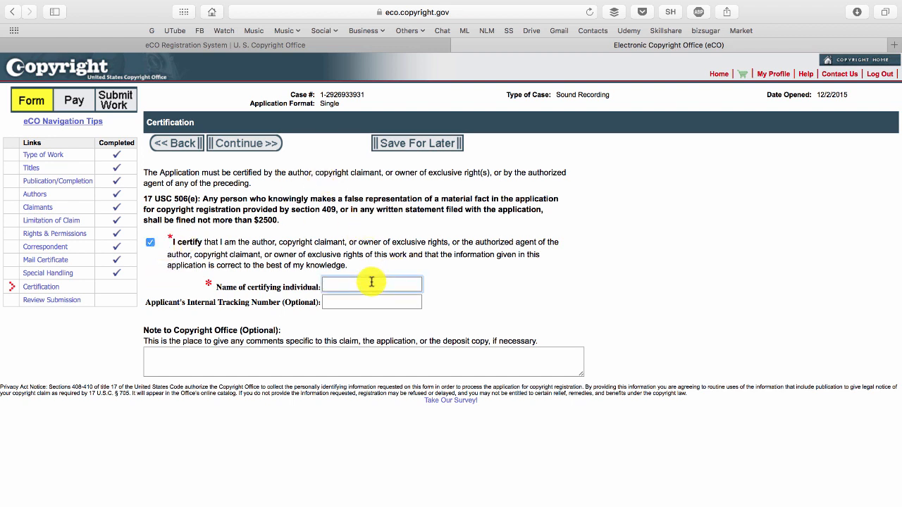
type("Sam ")
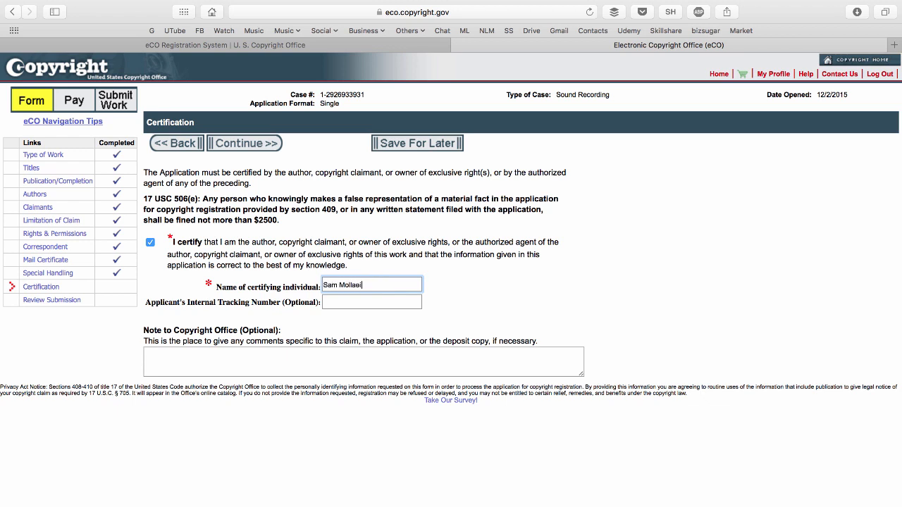
type("Mollaei")
left_click(261, 146)
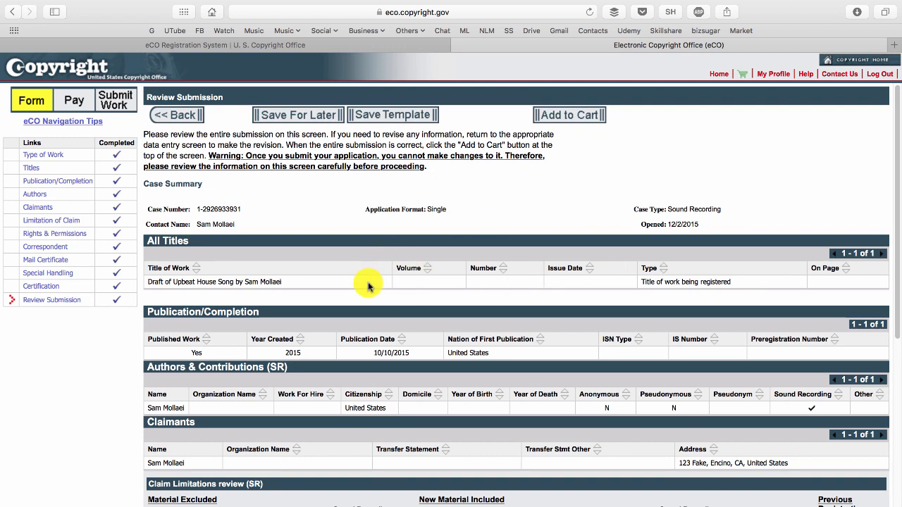
Review the submission's title of work, title type, year created and publication date.
scroll(317, 282, "down", 1)
left_click_drag(149, 272, 216, 272)
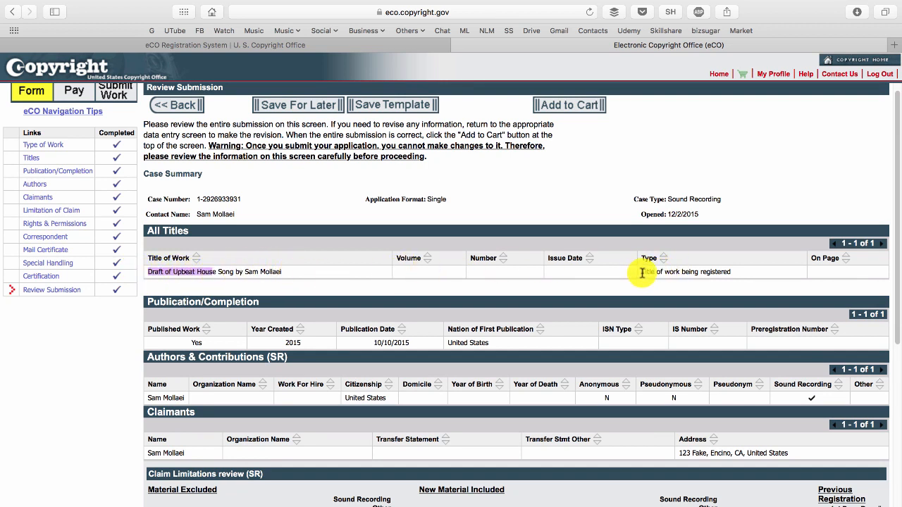
left_click_drag(642, 272, 715, 273)
left_click(741, 277)
scroll(479, 289, "down", 1)
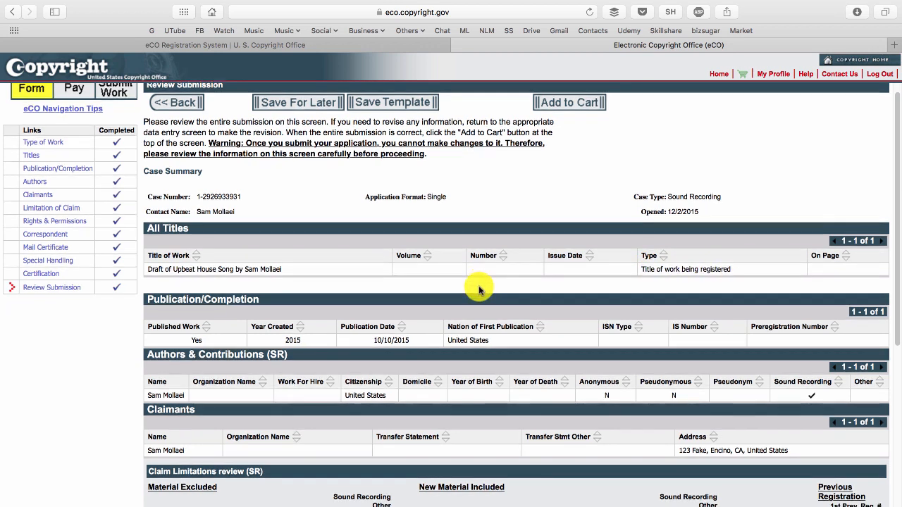
scroll(479, 290, "down", 3)
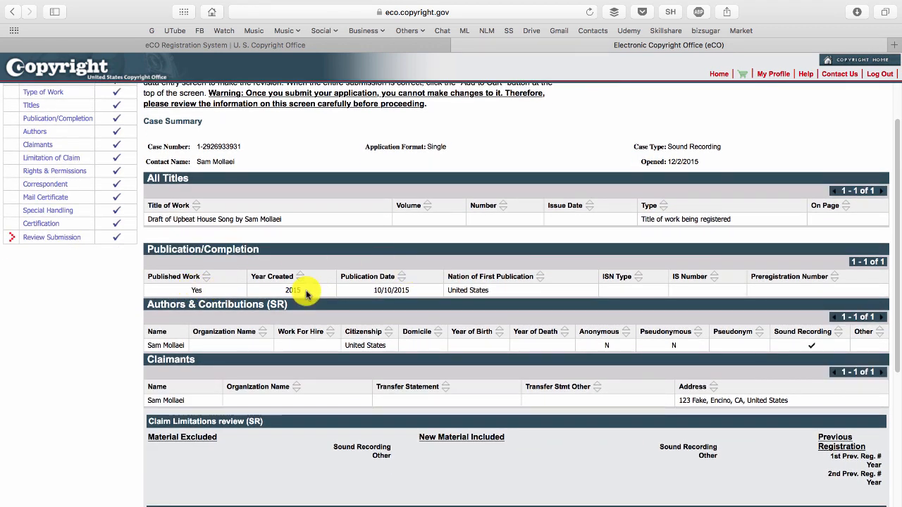
double_click(289, 289)
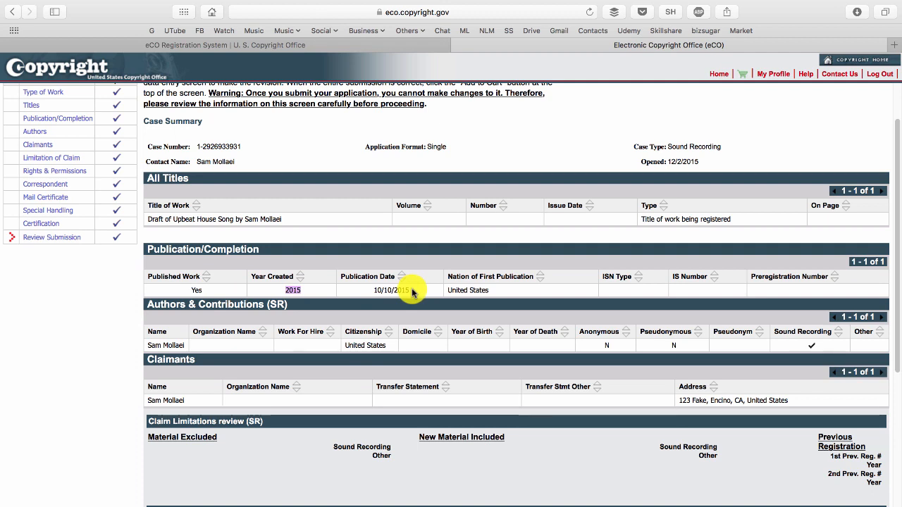
left_click_drag(412, 292, 370, 289)
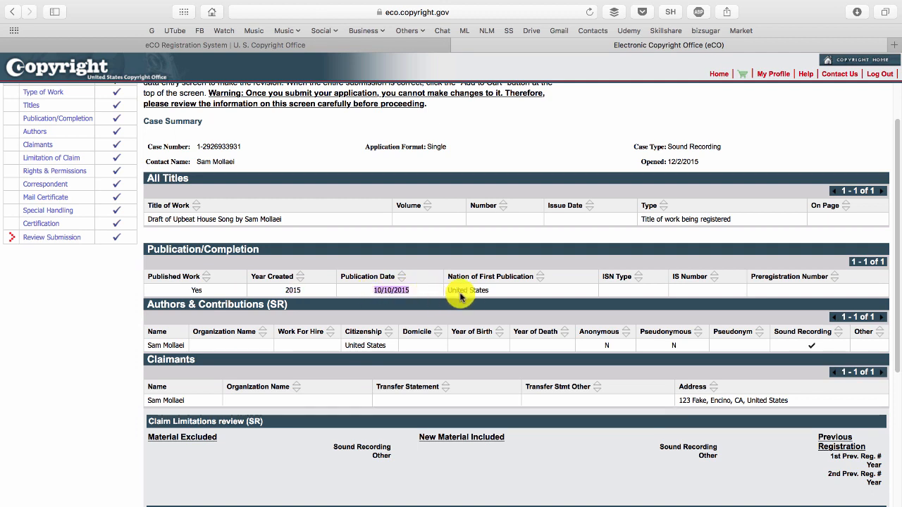
Review the author, citizenship and claimant entries, followed by the claim limitations, rights, correspondent, mail certificate and certification sections.
scroll(479, 292, "down", 1)
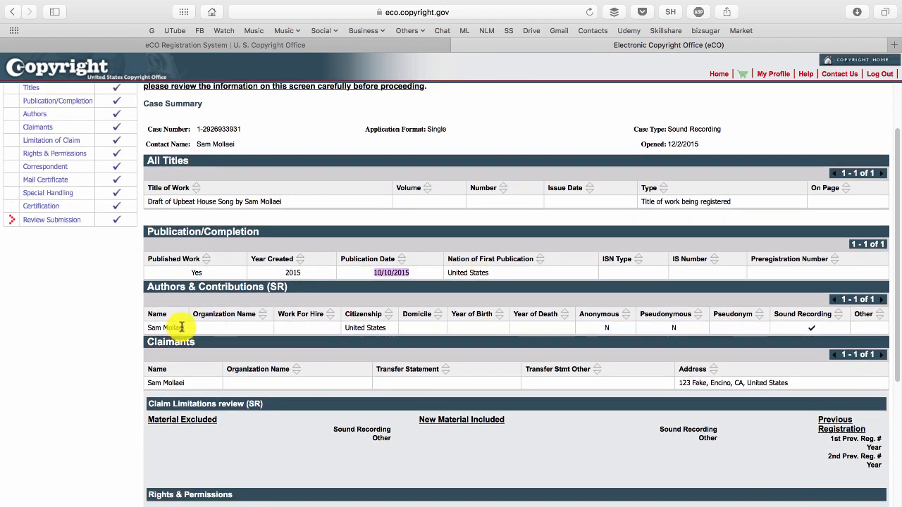
left_click_drag(185, 329, 137, 328)
left_click(349, 327)
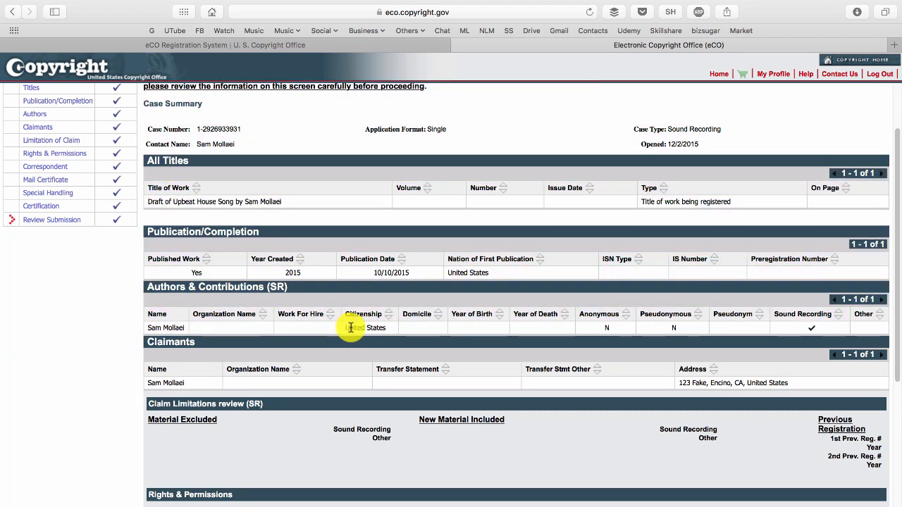
left_click_drag(350, 327, 389, 328)
scroll(634, 338, "down", 3)
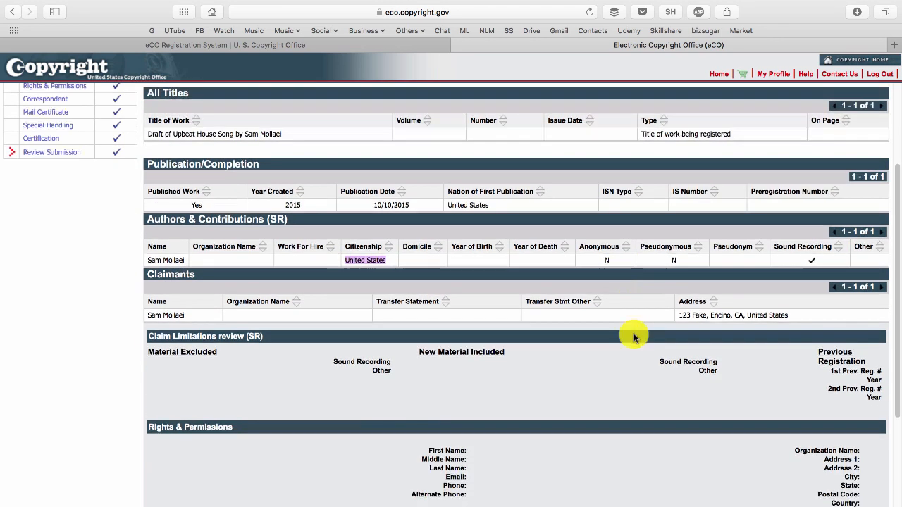
scroll(331, 301, "down", 1)
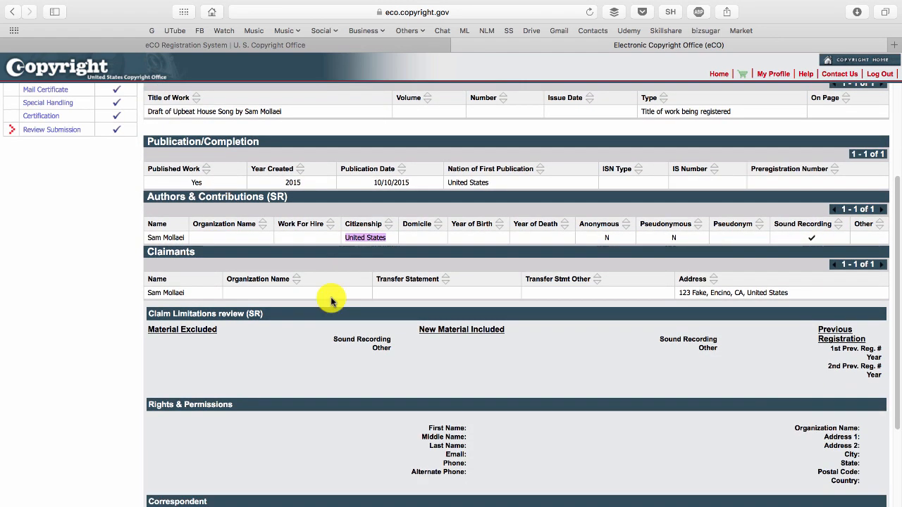
left_click_drag(185, 293, 146, 297)
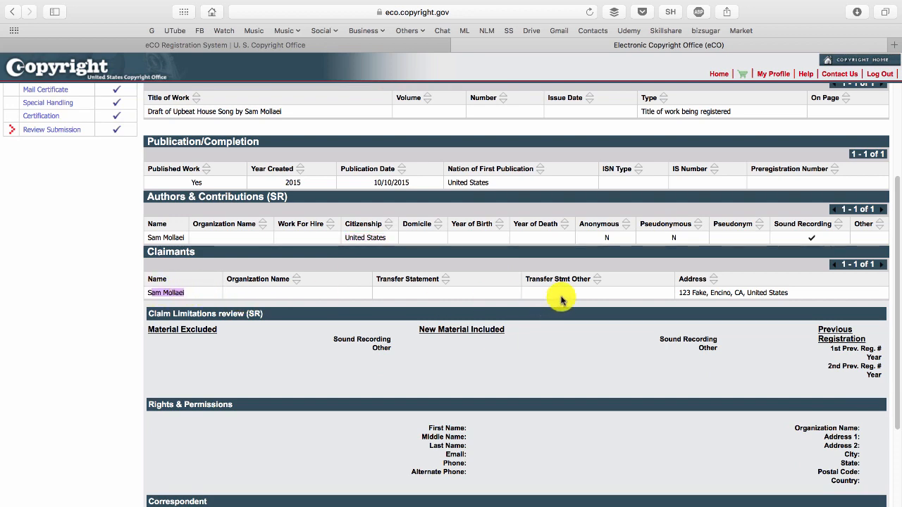
scroll(486, 294, "down", 2)
scroll(268, 294, "down", 1)
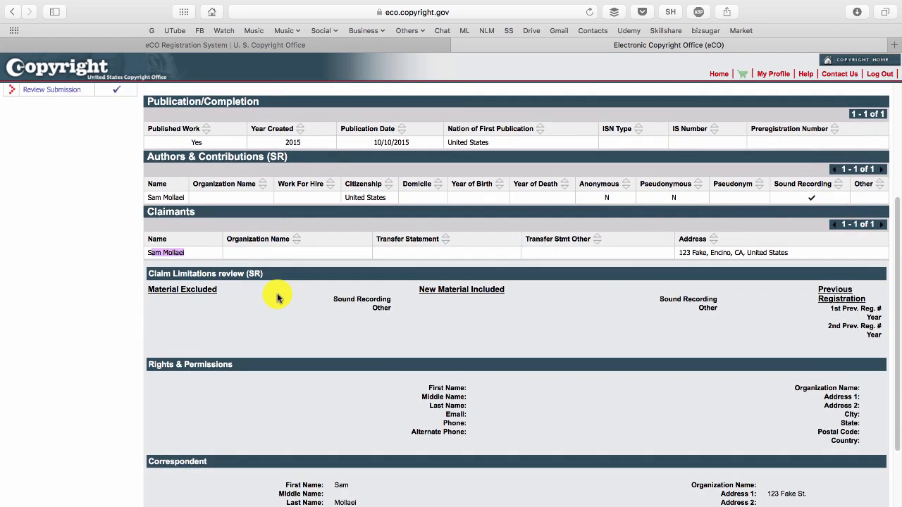
scroll(277, 297, "down", 5)
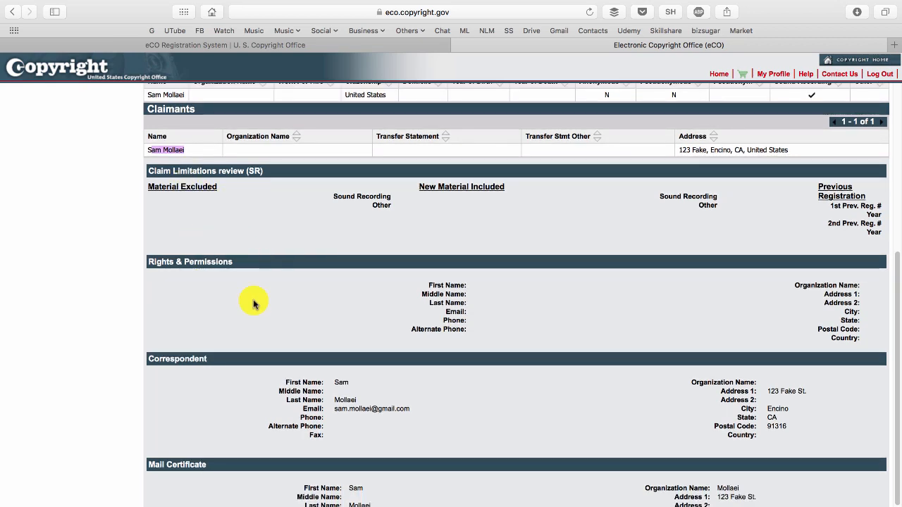
scroll(372, 290, "down", 2)
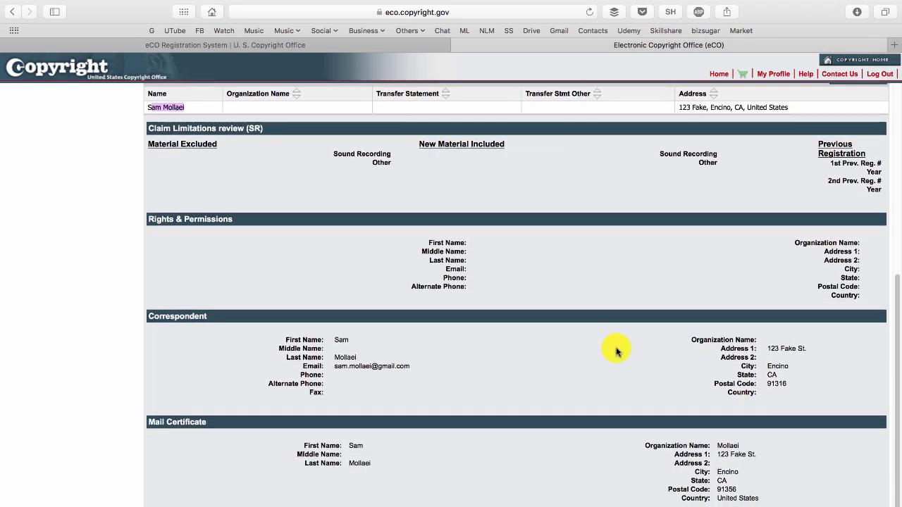
scroll(469, 343, "down", 3)
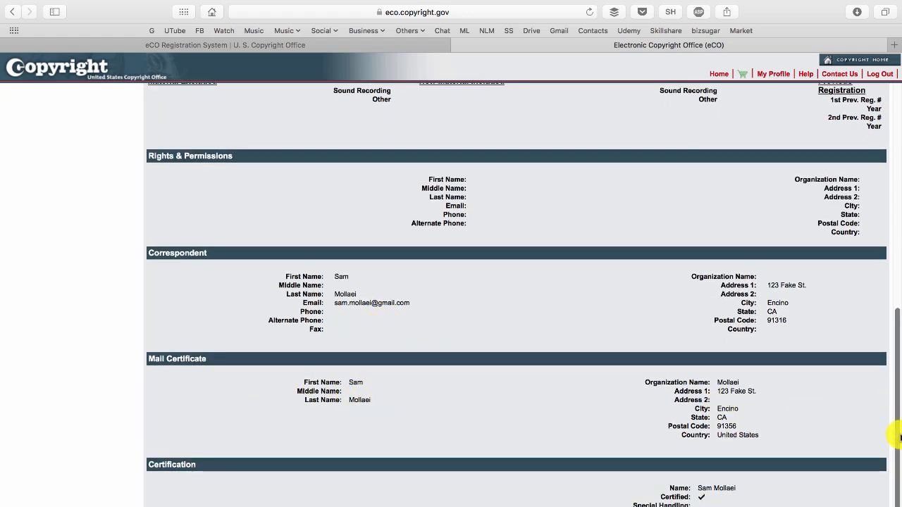
Add the reviewed sound recording application to the cart.
scroll(721, 415, "up", 15)
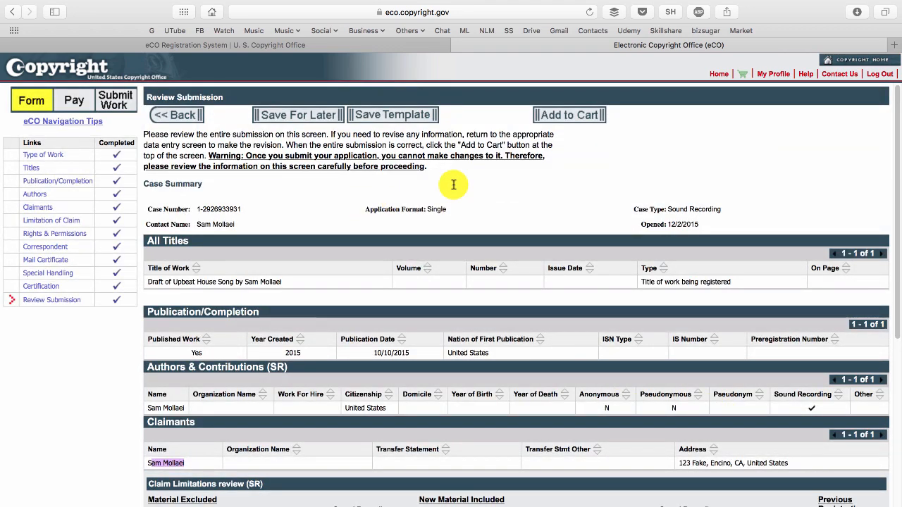
left_click(574, 122)
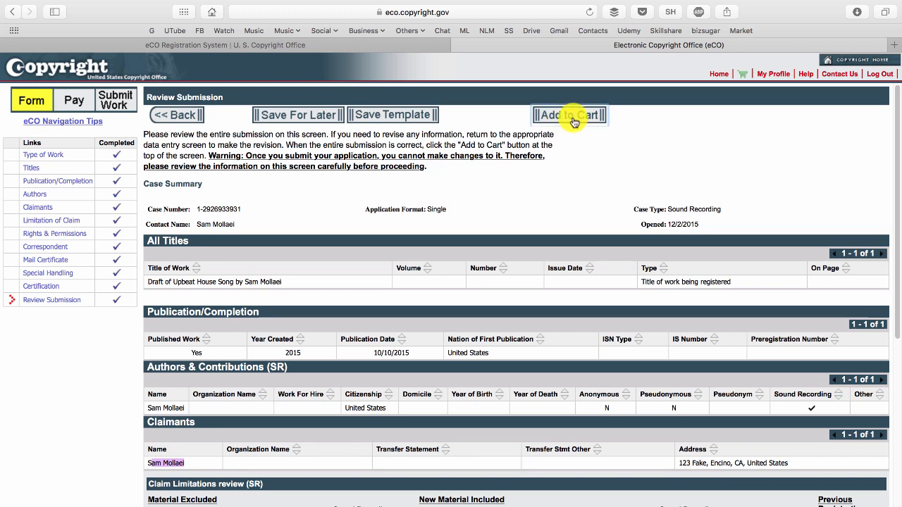